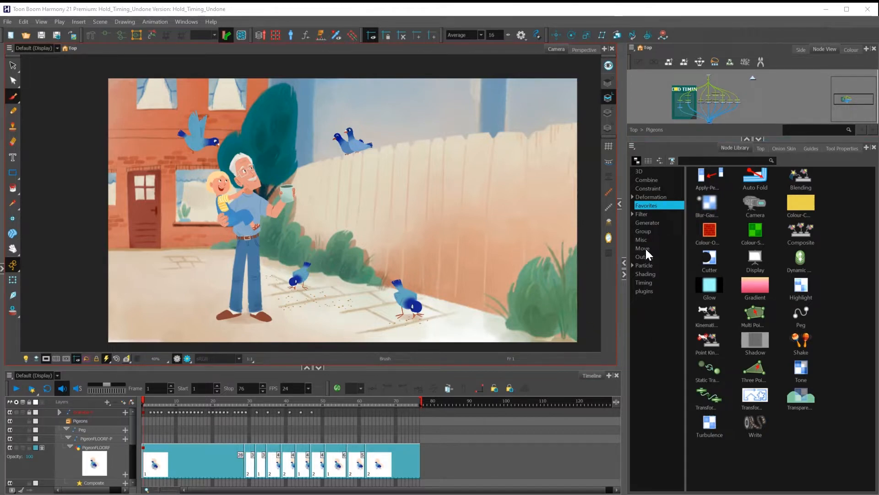
- Show the Timing nodes in the node library and examine the front floor pigeon's animation up close between frames 39 and 49
{"action": "left_click", "coordinate": [643, 282]}
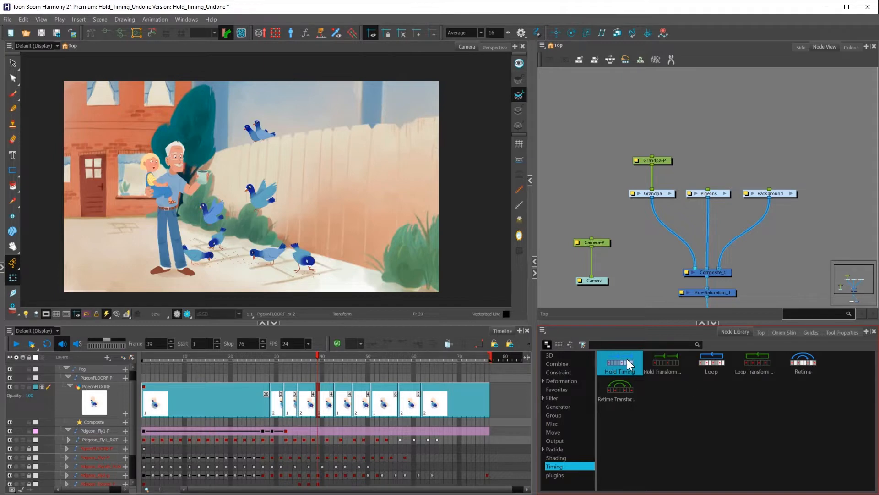
{"action": "left_click_drag", "start_coordinate": [317, 356], "coordinate": [358, 366]}
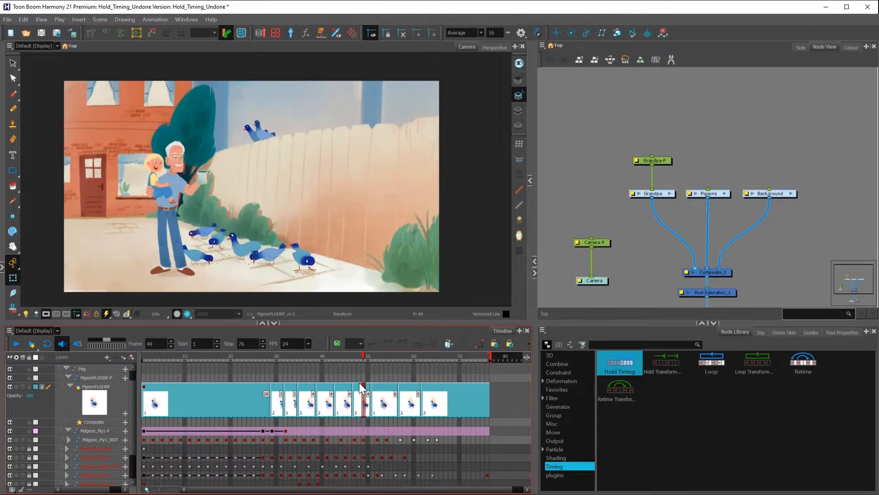
{"action": "scroll", "coordinate": [321, 220], "scroll_direction": "up", "scroll_amount": 5}
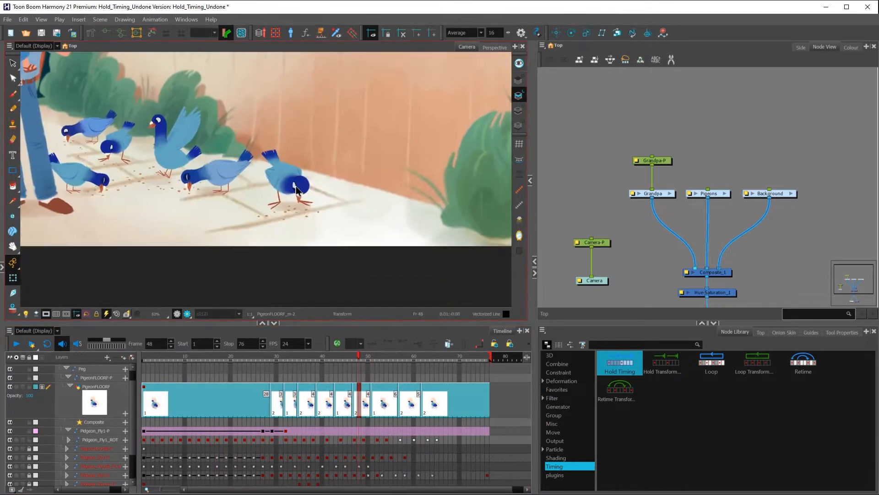
{"action": "scroll", "coordinate": [311, 194], "scroll_direction": "up", "scroll_amount": 3}
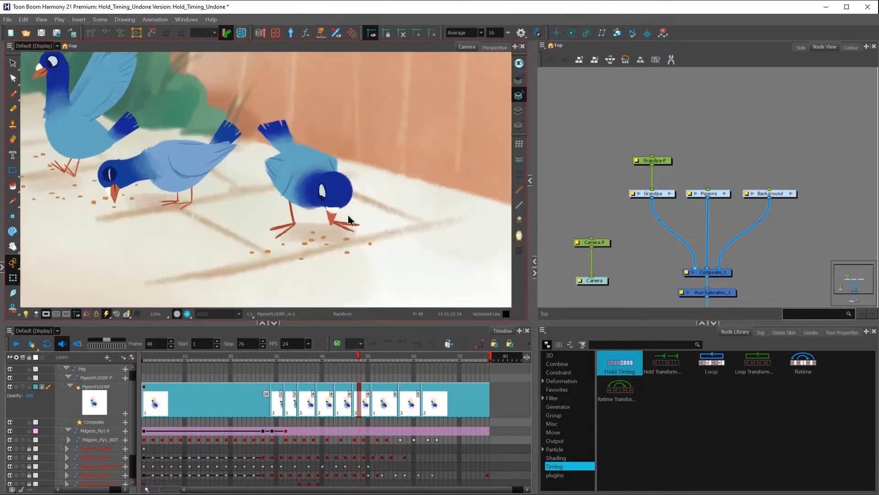
{"action": "left_click_drag", "start_coordinate": [371, 238], "coordinate": [337, 229]}
{"action": "scroll", "coordinate": [337, 231], "scroll_direction": "up", "scroll_amount": 1}
{"action": "left_click_drag", "start_coordinate": [356, 357], "coordinate": [335, 356]}
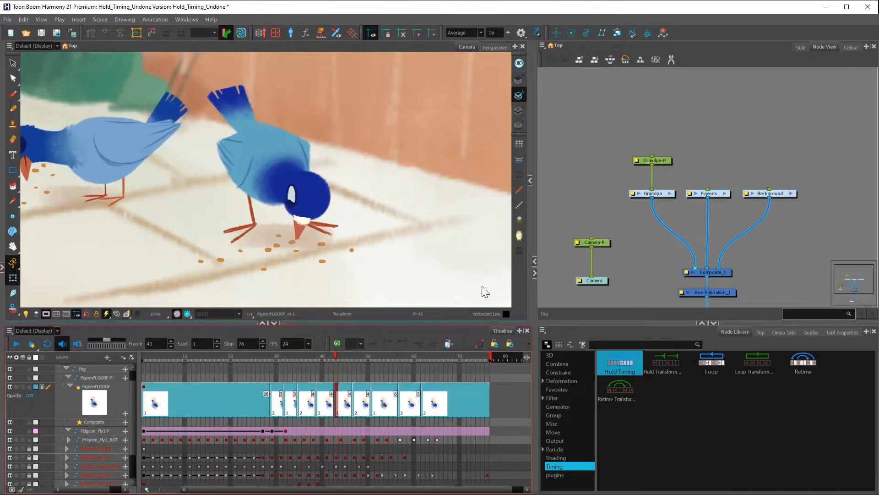
- Enter the Pigeons group and locate the PigeonFLOORF peg, drawing and Composite nodes inside the HOLD TIMING backdrop
{"action": "left_click", "coordinate": [715, 193]}
{"action": "left_click", "coordinate": [724, 193]}
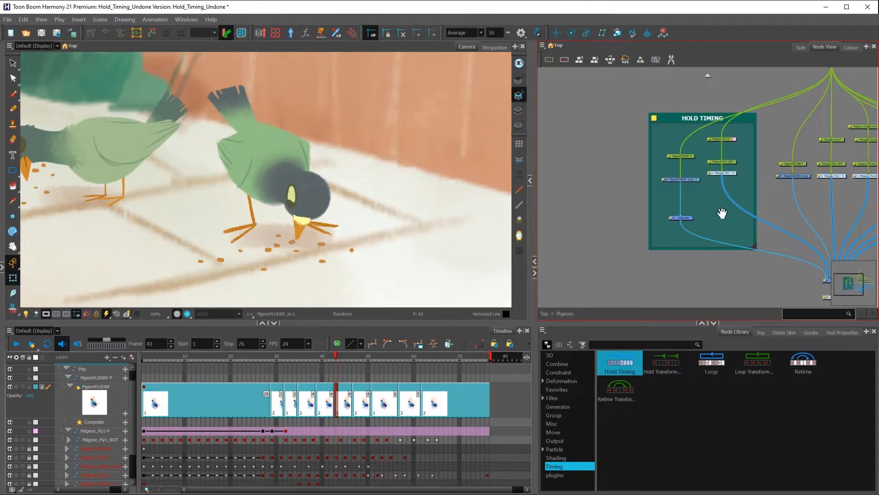
{"action": "left_click_drag", "start_coordinate": [722, 213], "coordinate": [655, 230]}
{"action": "scroll", "coordinate": [687, 198], "scroll_direction": "up", "scroll_amount": 2}
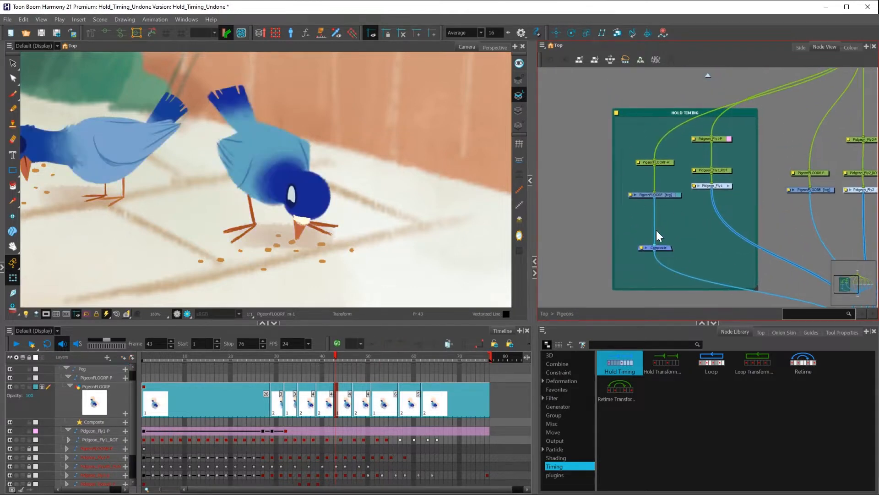
{"action": "left_click_drag", "start_coordinate": [624, 149], "coordinate": [683, 244]}
{"action": "scroll", "coordinate": [669, 210], "scroll_direction": "up", "scroll_amount": 1}
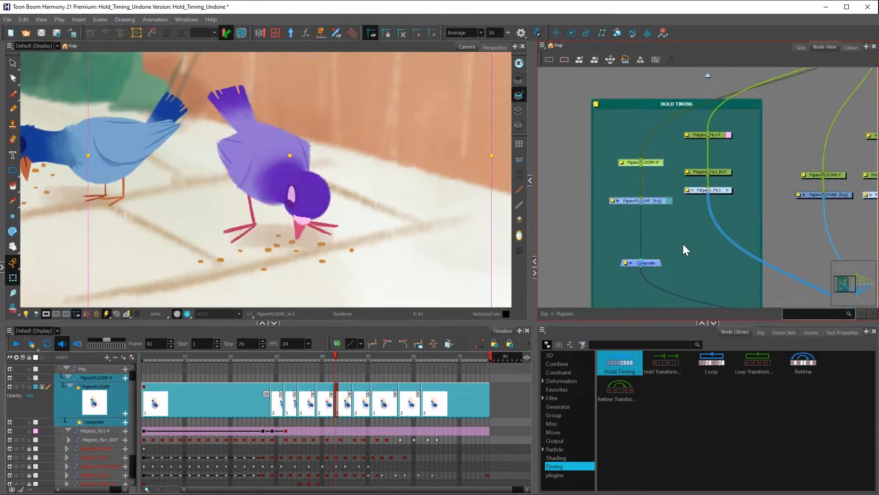
{"action": "left_click_drag", "start_coordinate": [597, 121], "coordinate": [649, 263]}
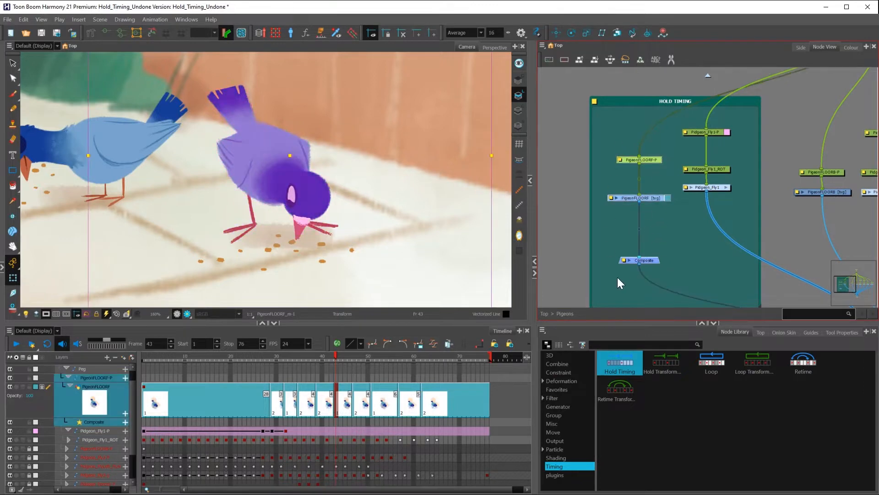
{"action": "left_click", "coordinate": [681, 254]}
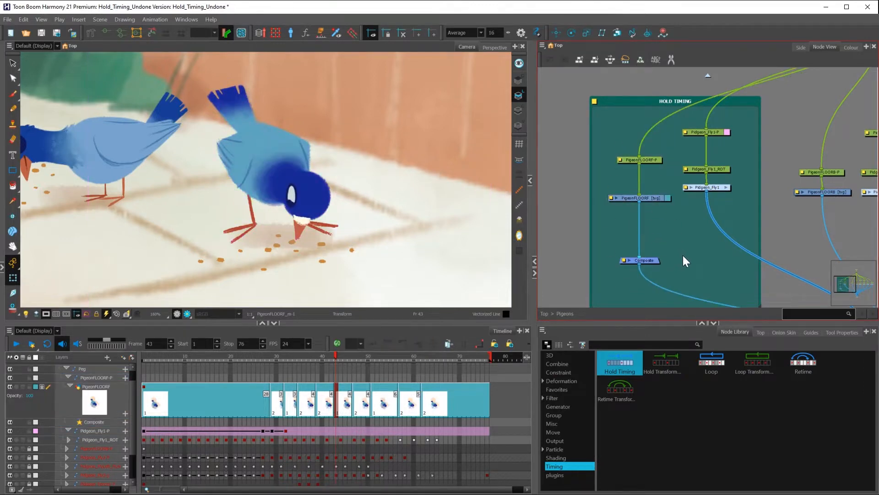
- Insert a Hold Timing node on the connection between the PigeonFLOORF drawing and its Composite, centred between the two nodes
{"action": "left_click", "coordinate": [185, 397]}
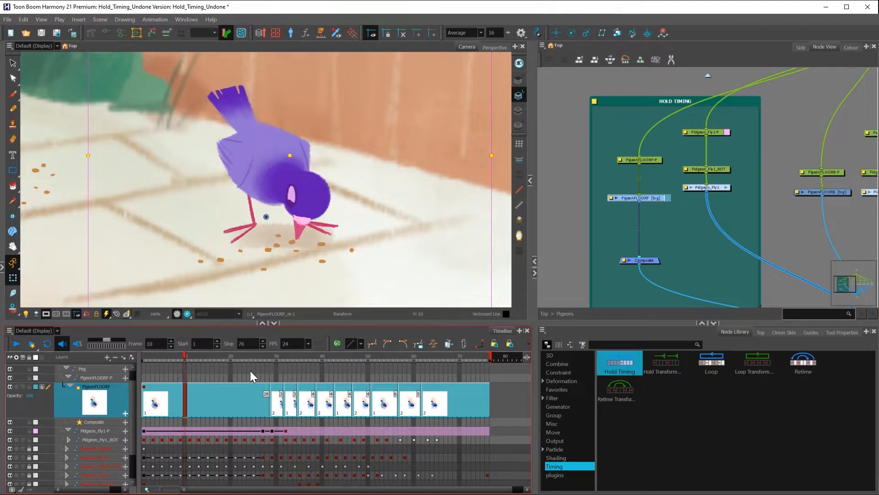
{"action": "left_click", "coordinate": [562, 251]}
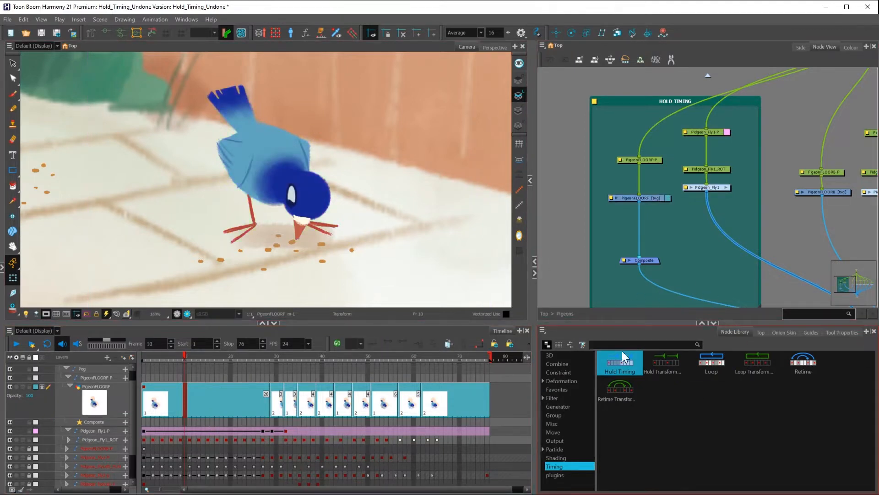
{"action": "left_click_drag", "start_coordinate": [622, 351], "coordinate": [649, 233]}
{"action": "key", "text": "2"}
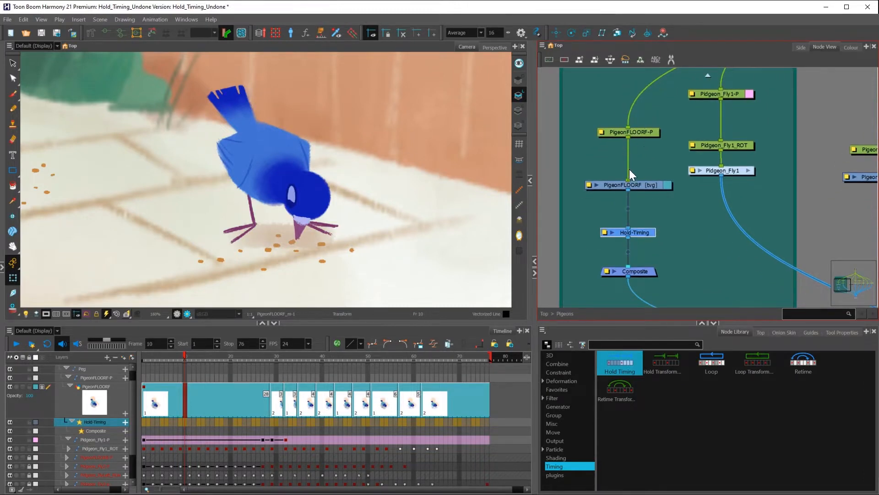
{"action": "left_click_drag", "start_coordinate": [639, 233], "coordinate": [638, 238]}
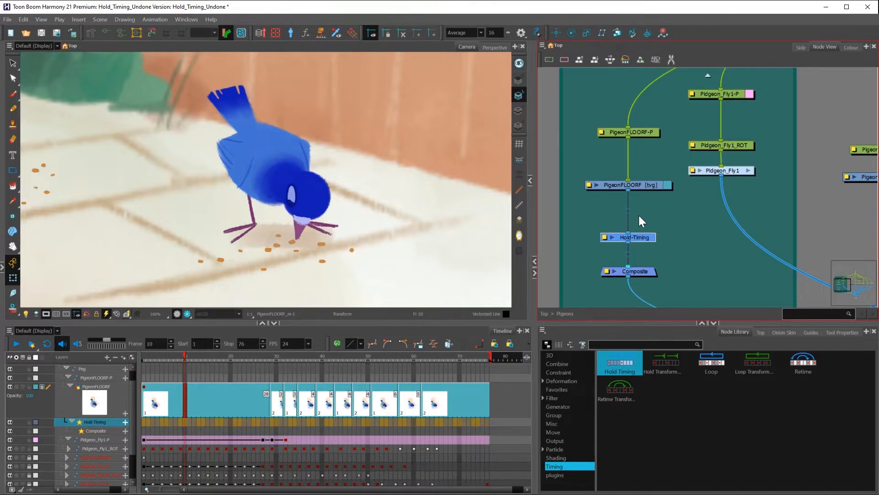
{"action": "left_click_drag", "start_coordinate": [639, 235], "coordinate": [641, 238]}
{"action": "scroll", "coordinate": [408, 233], "scroll_direction": "down", "scroll_amount": 2}
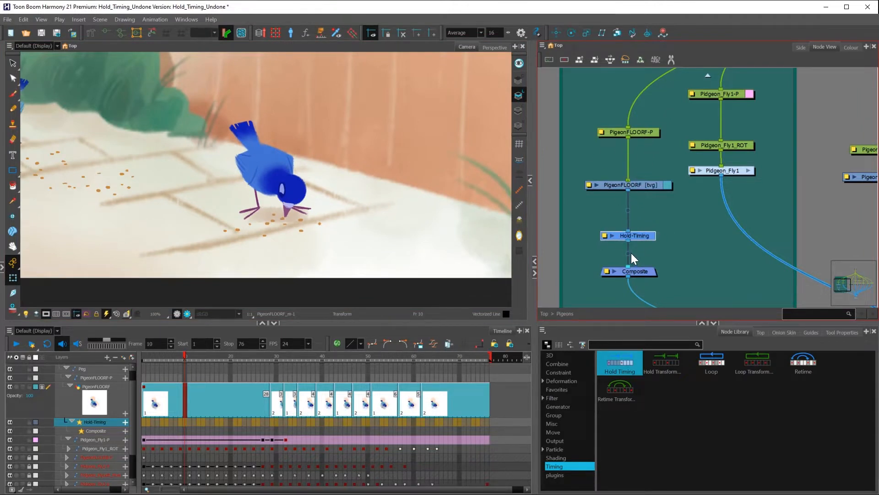
{"action": "left_click_drag", "start_coordinate": [639, 231], "coordinate": [639, 227]}
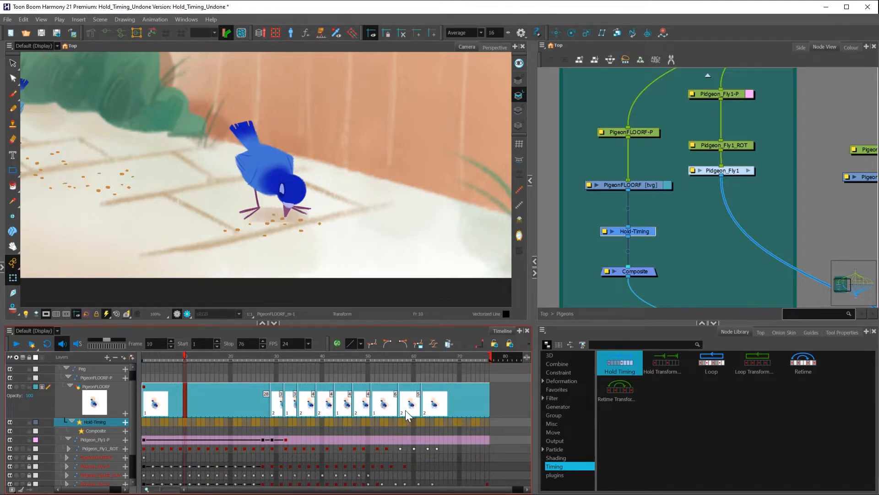
{"action": "left_click", "coordinate": [693, 247]}
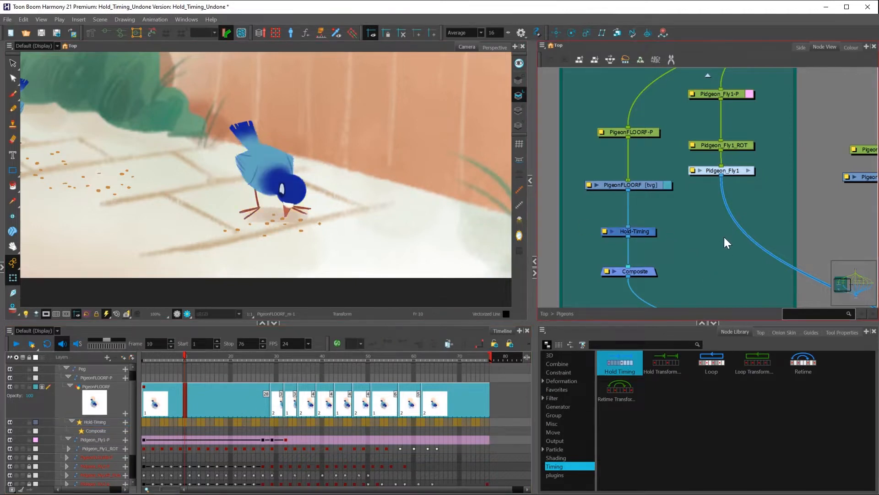
- Open the Hold-Timing node's properties and scrub the timeline around frames 29 to 33 to examine how the drawings are held
{"action": "double_click", "coordinate": [603, 231]}
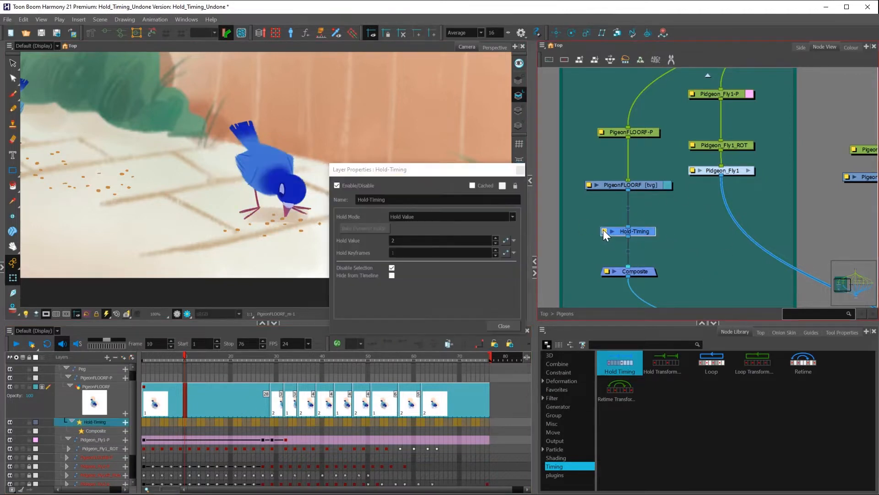
{"action": "left_click_drag", "start_coordinate": [441, 169], "coordinate": [618, 87]}
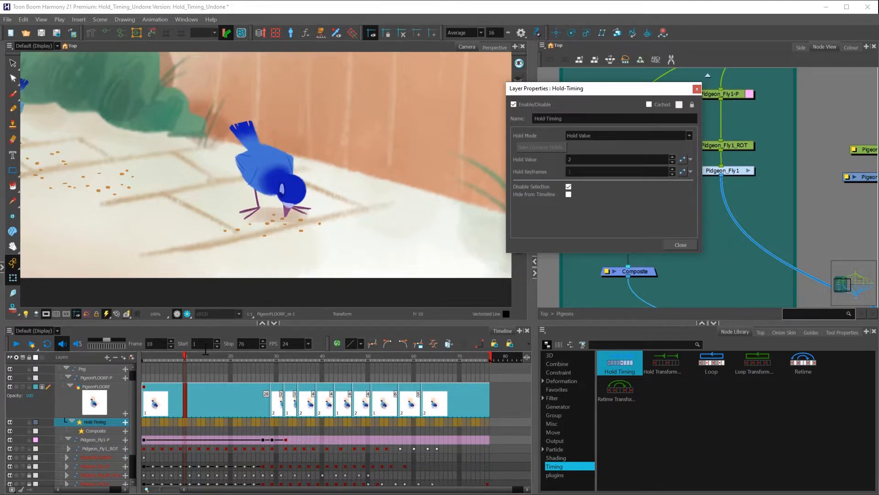
{"action": "left_click_drag", "start_coordinate": [182, 356], "coordinate": [272, 366]}
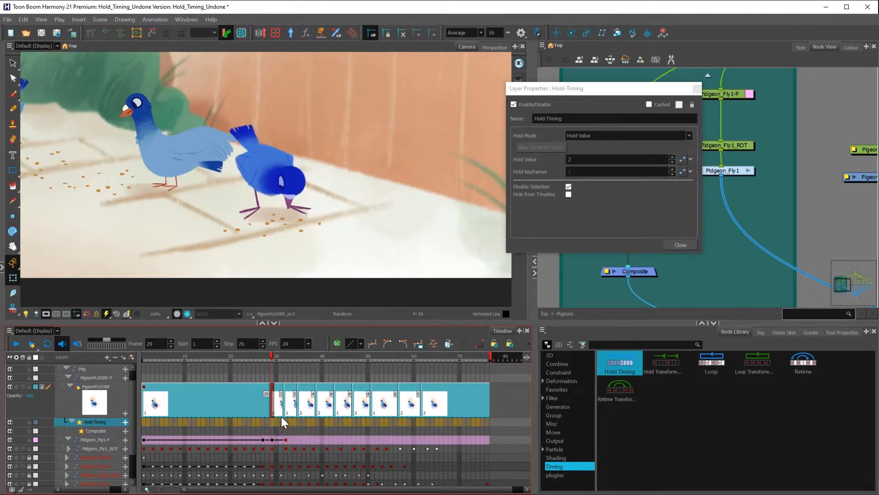
{"action": "left_click_drag", "start_coordinate": [271, 354], "coordinate": [273, 353]}
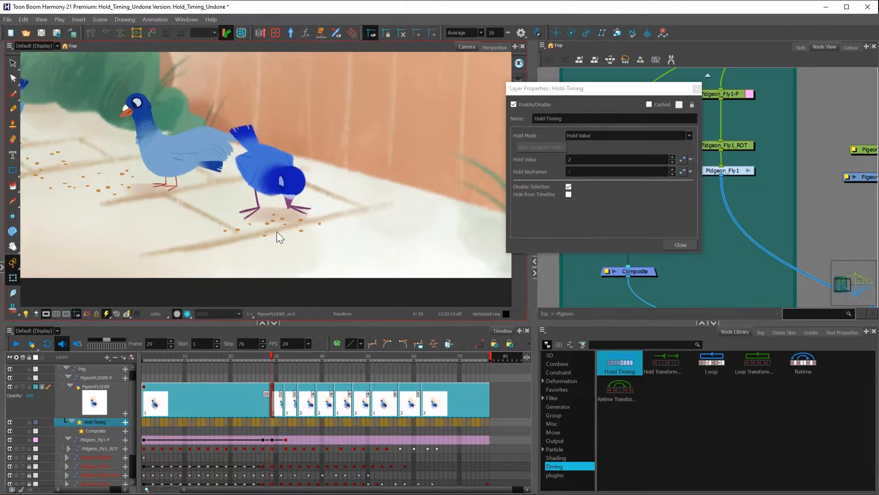
{"action": "left_click_drag", "start_coordinate": [271, 351], "coordinate": [283, 366]}
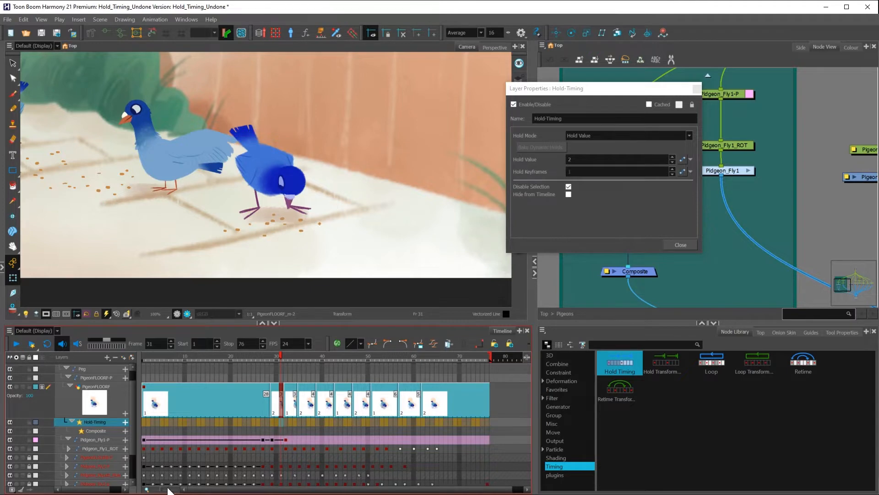
{"action": "left_click_drag", "start_coordinate": [161, 489], "coordinate": [166, 490]}
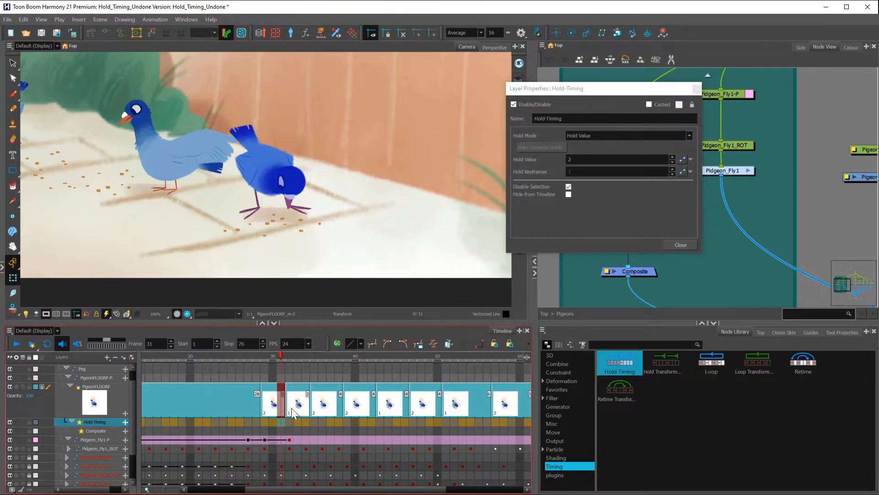
{"action": "left_click_drag", "start_coordinate": [280, 353], "coordinate": [298, 357]}
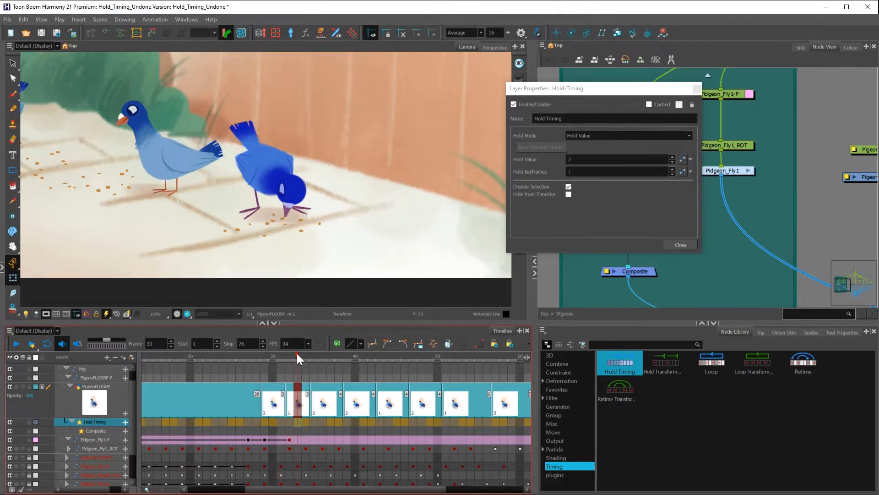
{"action": "left_click_drag", "start_coordinate": [298, 356], "coordinate": [207, 374]}
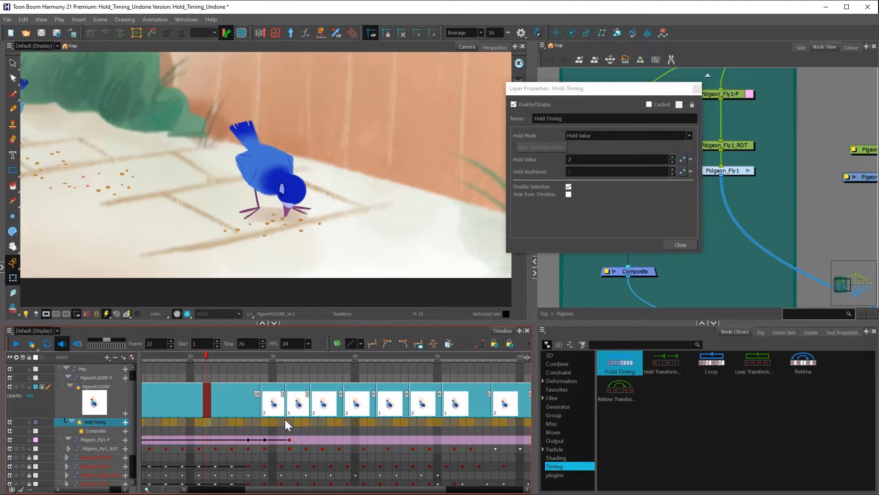
- Set the Hold-Timing node's Hold Value to 3 and scrub from frame 23 to frame 39 to check the pigeon's timing
{"action": "left_click", "coordinate": [639, 200]}
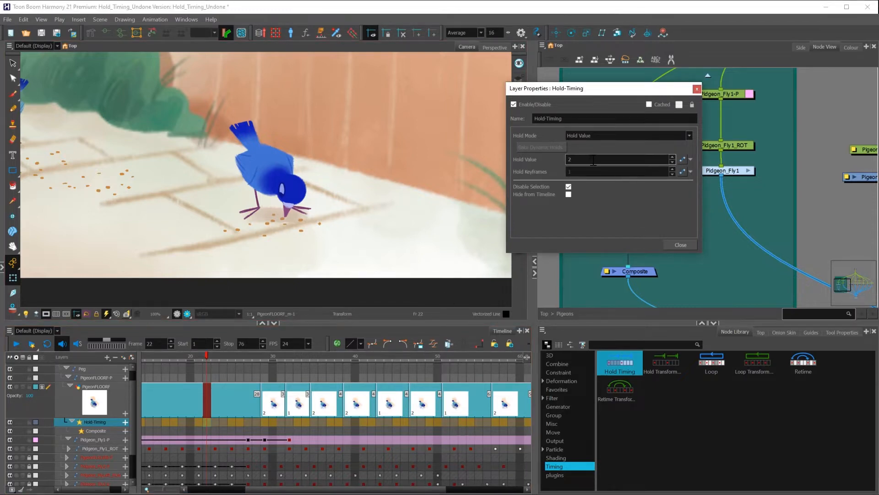
{"action": "type", "text": "3"}
{"action": "key", "text": "Return"}
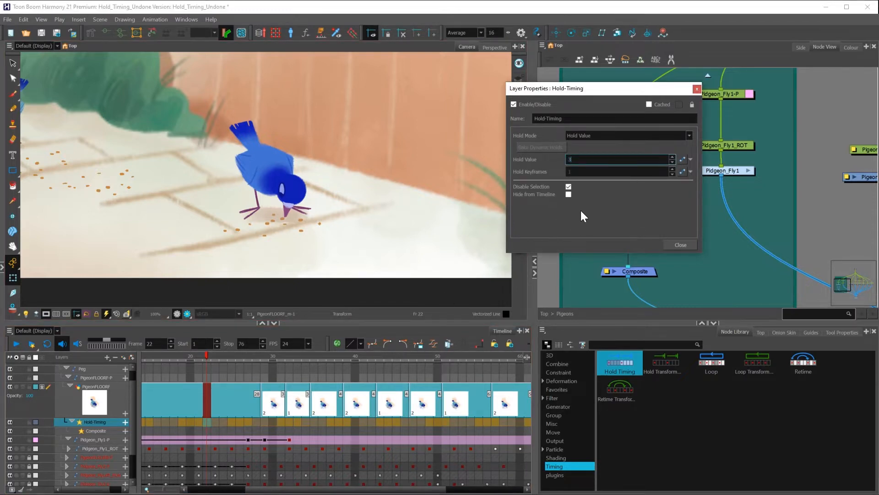
{"action": "mouse_move", "coordinate": [202, 364]}
{"action": "left_mouse_down"}
{"action": "mouse_move", "coordinate": [179, 361]}
{"action": "mouse_move", "coordinate": [260, 359]}
{"action": "mouse_move", "coordinate": [215, 359]}
{"action": "left_mouse_up"}
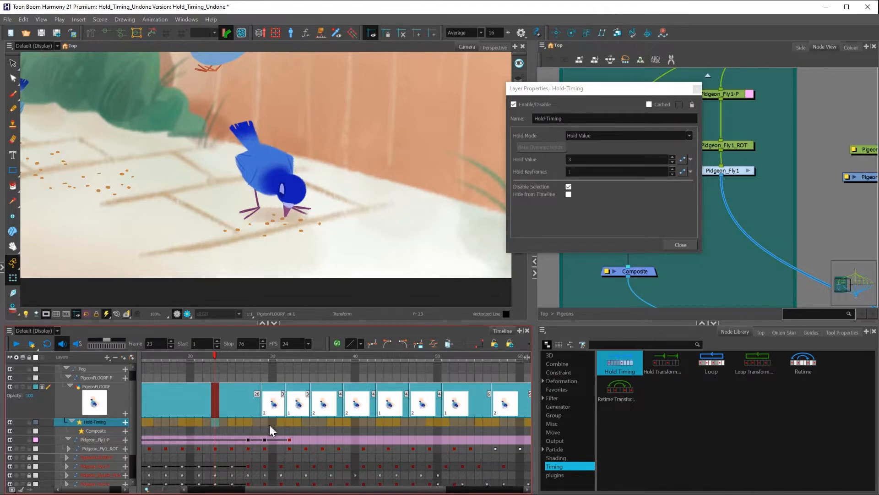
{"action": "left_click_drag", "start_coordinate": [212, 356], "coordinate": [279, 425]}
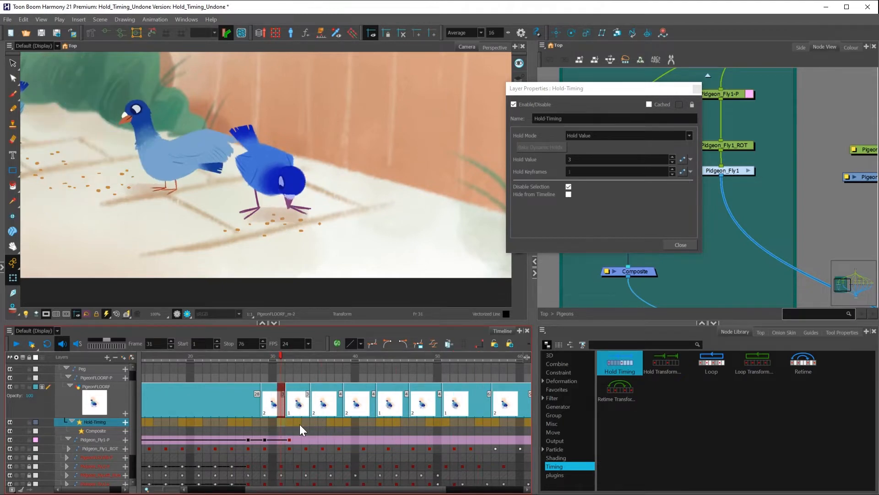
{"action": "left_click_drag", "start_coordinate": [279, 353], "coordinate": [347, 362]}
- Set the Hold-Timing node's Hold Value to 5 and scrub back to frame 35 to check the longer holds
{"action": "double_click", "coordinate": [571, 160]}
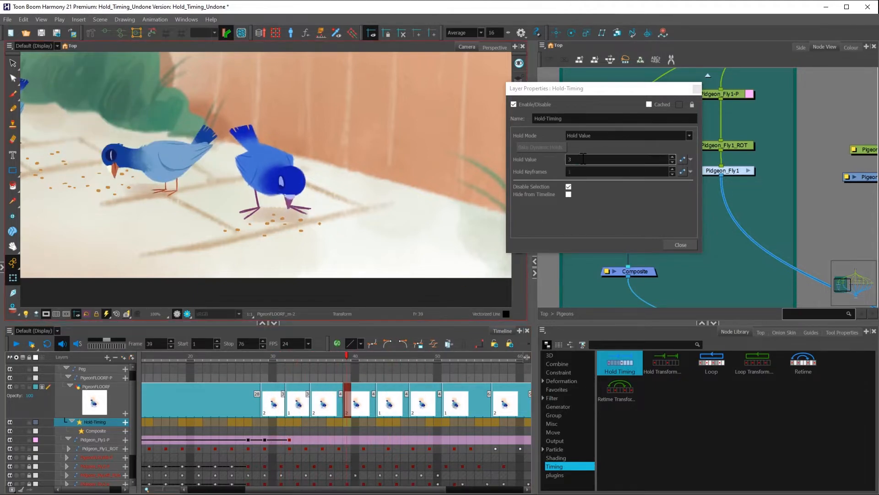
{"action": "type", "text": "5"}
{"action": "key", "text": "Return"}
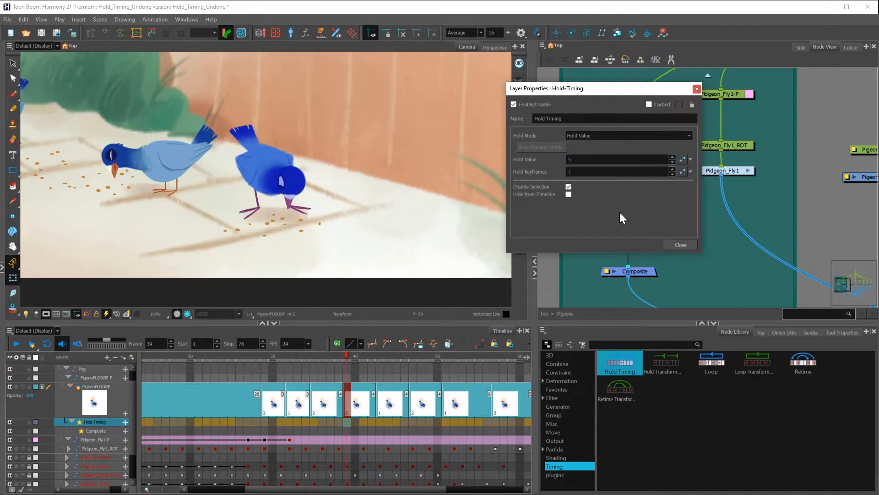
{"action": "left_click_drag", "start_coordinate": [371, 359], "coordinate": [314, 355]}
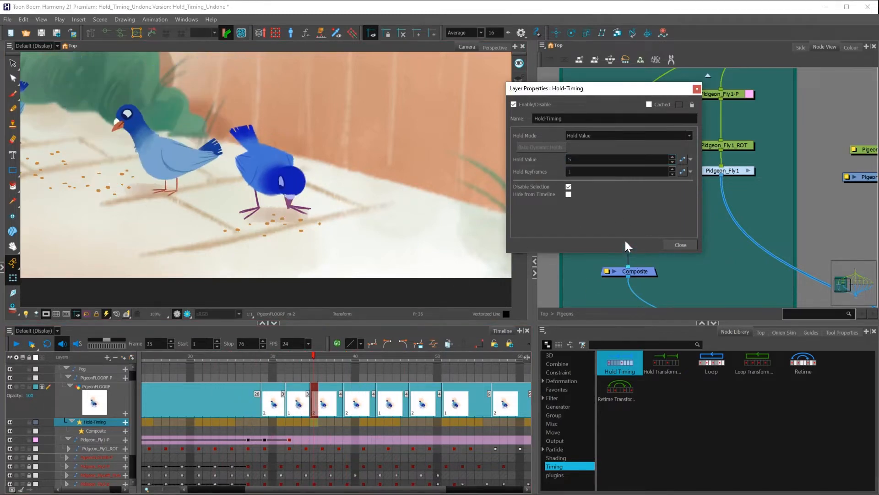
- Set the Hold-Timing node's Hold Value to 1 and scrub back through the pigeon's frames to check the result
{"action": "double_click", "coordinate": [586, 158]}
{"action": "type", "text": "1"}
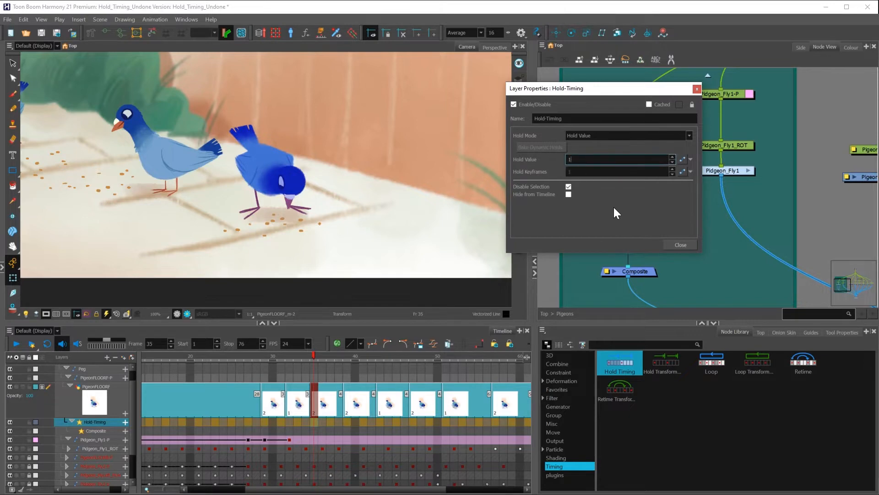
{"action": "key", "text": "Return"}
{"action": "left_click_drag", "start_coordinate": [309, 353], "coordinate": [215, 362]}
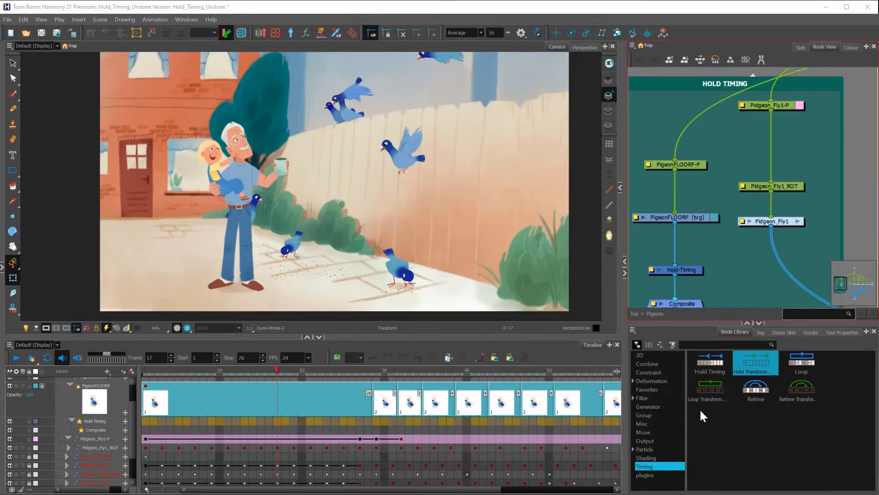
- Select the Hold Timing node among the library's Timing nodes
{"action": "left_click", "coordinate": [702, 410]}
{"action": "left_click", "coordinate": [712, 364]}
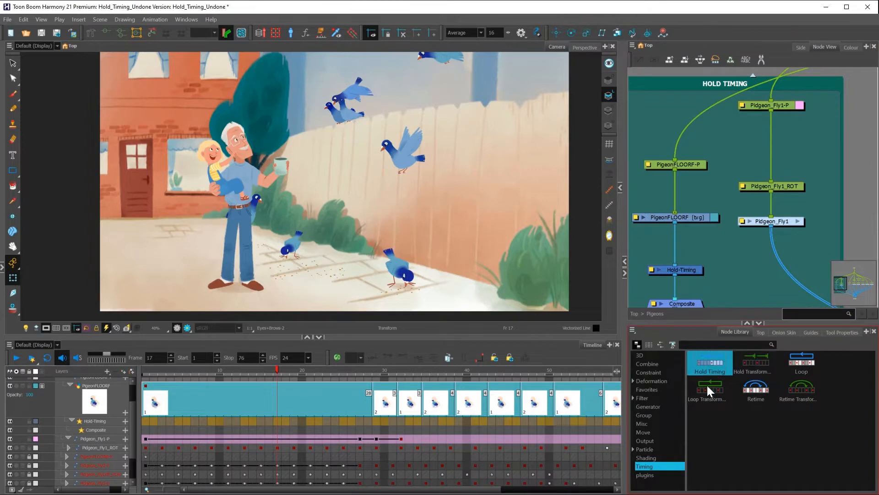
- Add a Hold Transformation Timing node from the library's Timing nodes to the Node View, beside Hold-Timing and below Pidgeon_Fly1
{"action": "left_click", "coordinate": [744, 366]}
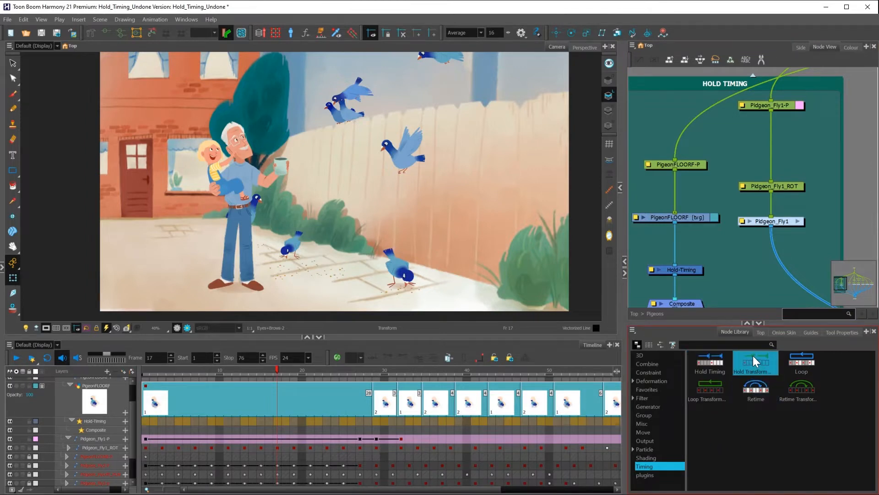
{"action": "left_click_drag", "start_coordinate": [753, 355], "coordinate": [817, 307]}
{"action": "left_click_drag", "start_coordinate": [739, 270], "coordinate": [776, 268]}
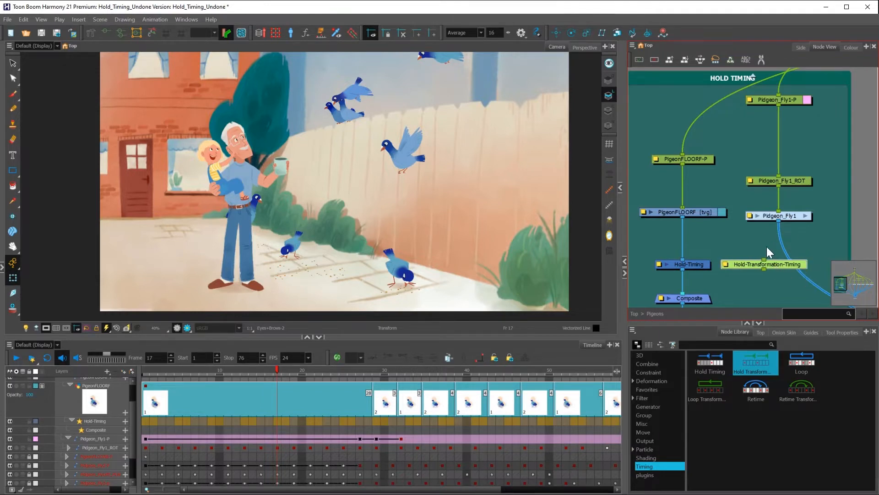
{"action": "left_click", "coordinate": [694, 263]}
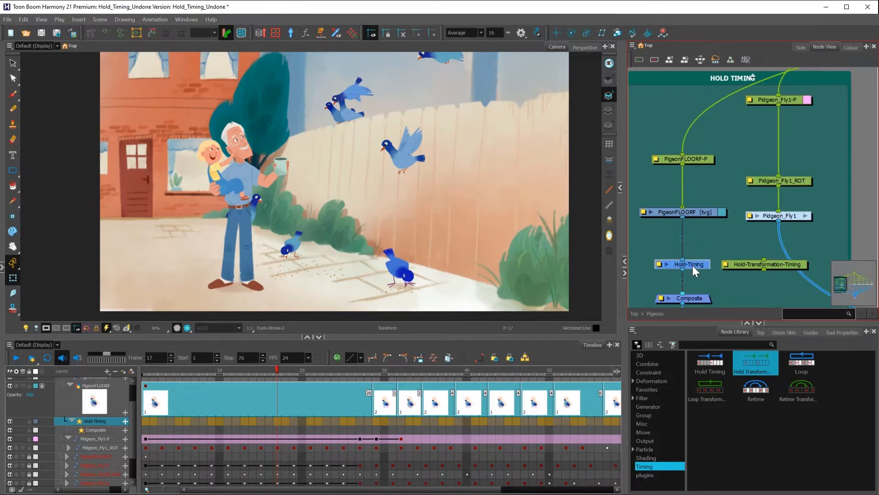
{"action": "left_click_drag", "start_coordinate": [772, 265], "coordinate": [773, 265]}
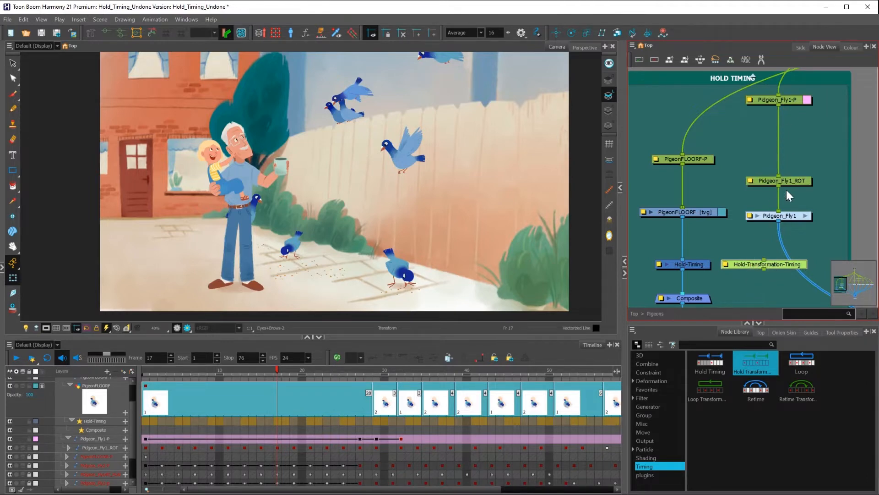
{"action": "left_click_drag", "start_coordinate": [770, 258], "coordinate": [764, 265]}
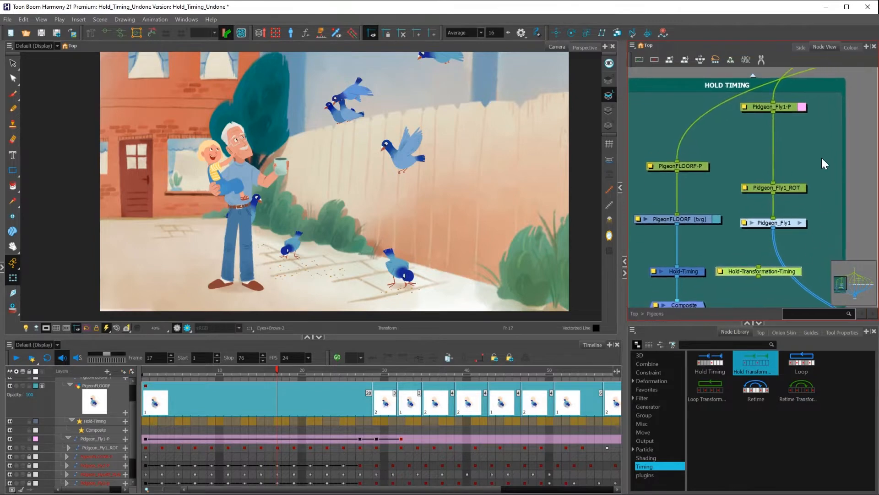
- Preview the Pidgeon_Fly1-P peg's motion, lower the peg slightly, and insert Hold-Transformation-Timing between it and Pidgeon_Fly1_ROT
{"action": "left_click", "coordinate": [780, 107]}
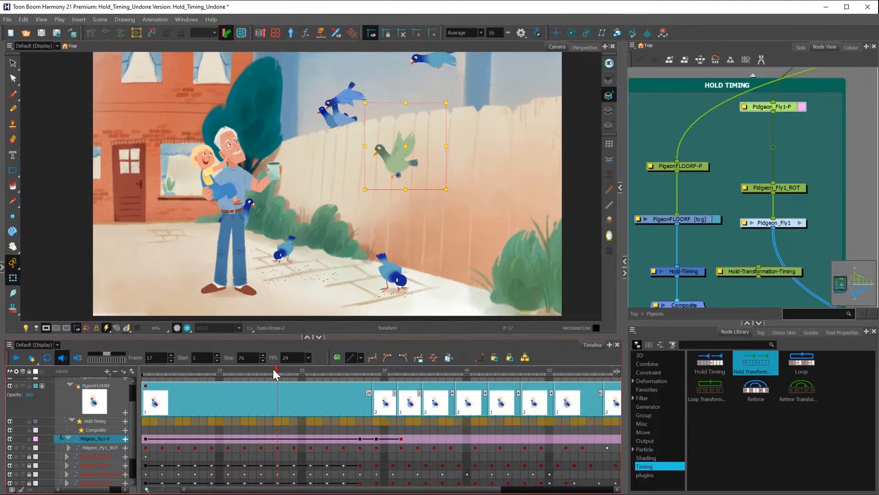
{"action": "mouse_move", "coordinate": [273, 369]}
{"action": "left_mouse_down"}
{"action": "mouse_move", "coordinate": [157, 374]}
{"action": "mouse_move", "coordinate": [471, 373]}
{"action": "mouse_move", "coordinate": [270, 375]}
{"action": "mouse_move", "coordinate": [213, 361]}
{"action": "mouse_move", "coordinate": [285, 373]}
{"action": "left_mouse_up"}
{"action": "left_click_drag", "start_coordinate": [785, 108], "coordinate": [785, 125]}
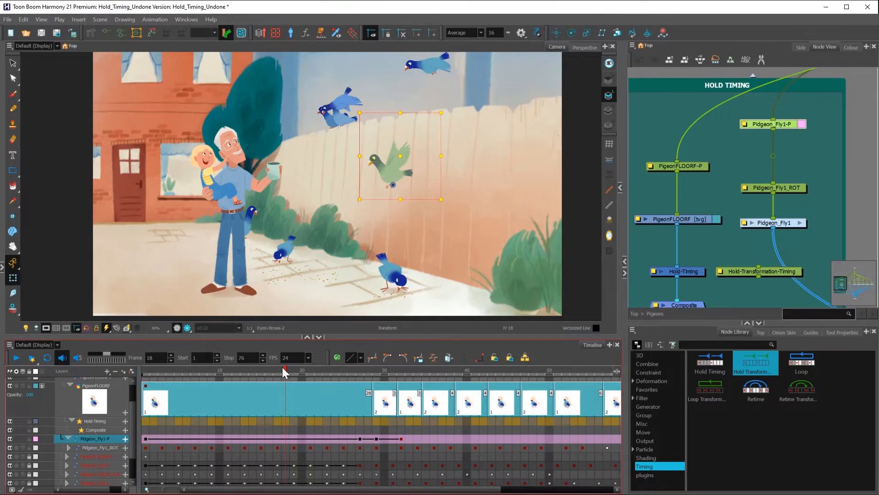
{"action": "left_click_drag", "start_coordinate": [282, 367], "coordinate": [261, 379]}
{"action": "left_click_drag", "start_coordinate": [775, 269], "coordinate": [790, 153]}
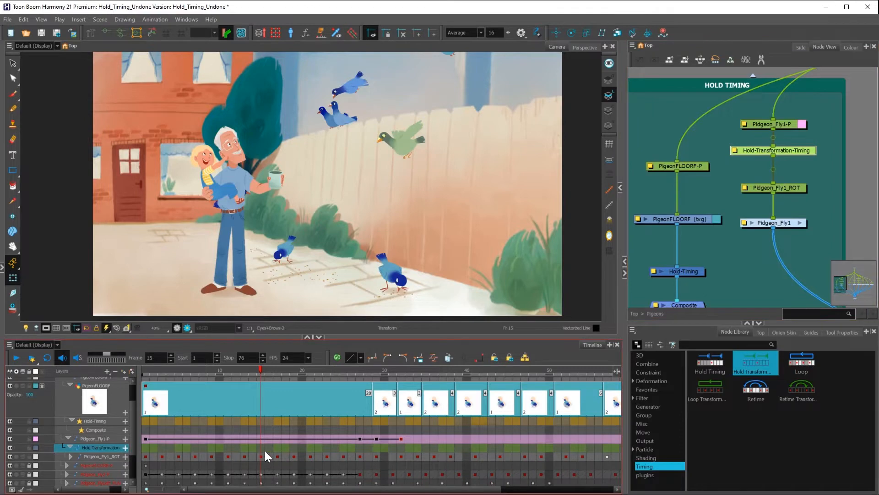
- Play the scene and step the Hold-Transformation layer through frames 17 to 22 to check the flying pigeon's held positions
{"action": "key", "text": "Return"}
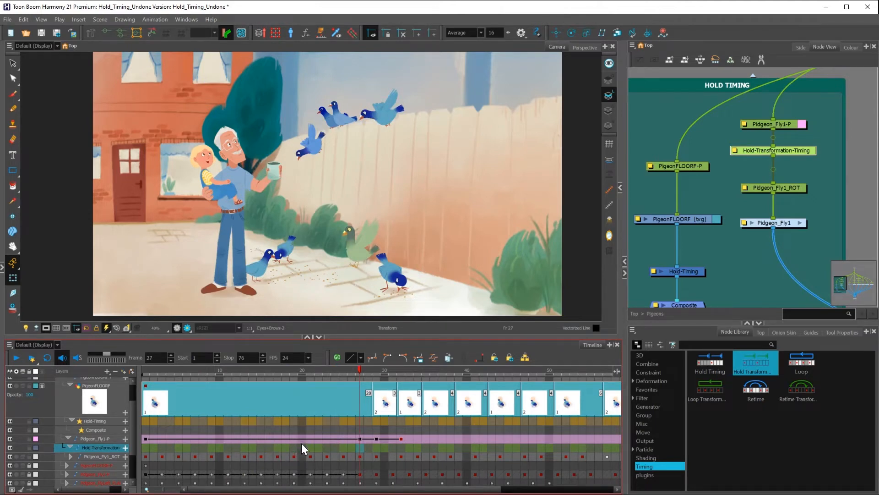
{"action": "left_click_drag", "start_coordinate": [356, 370], "coordinate": [277, 384]}
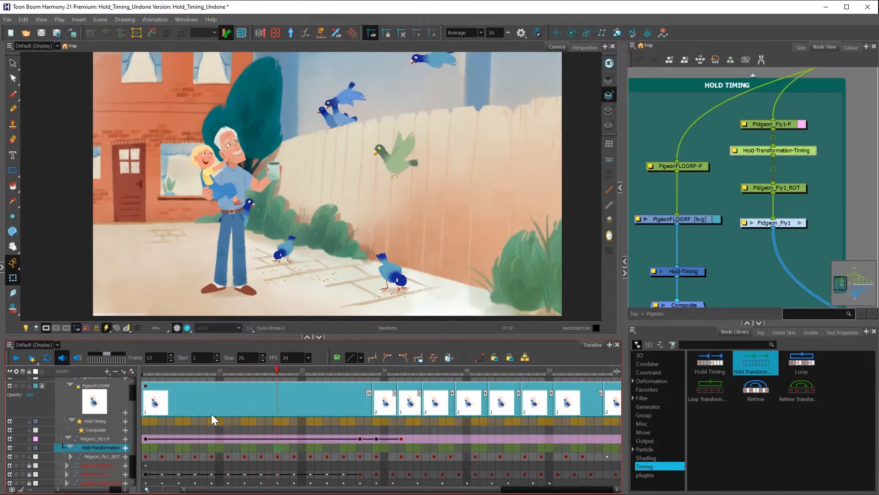
{"action": "mouse_move", "coordinate": [783, 127]}
{"action": "left_mouse_down"}
{"action": "mouse_move", "coordinate": [779, 108]}
{"action": "mouse_move", "coordinate": [781, 123]}
{"action": "mouse_move", "coordinate": [786, 119]}
{"action": "left_mouse_up"}
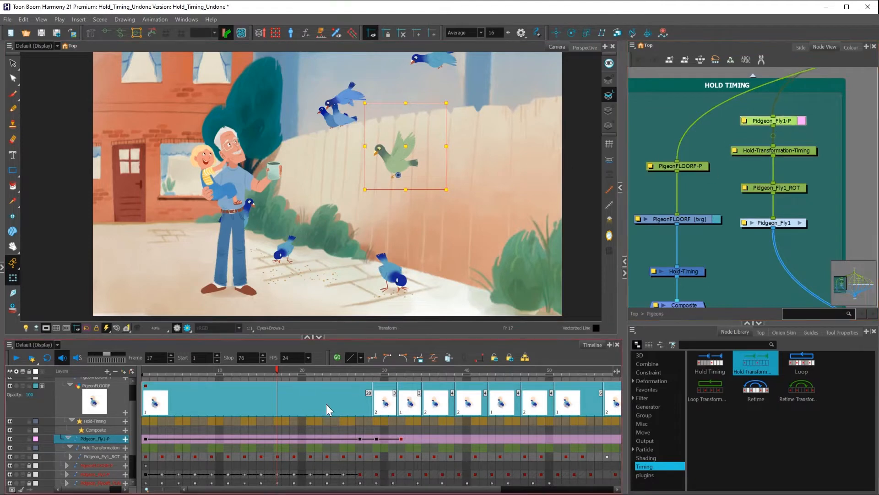
{"action": "left_click", "coordinate": [280, 447]}
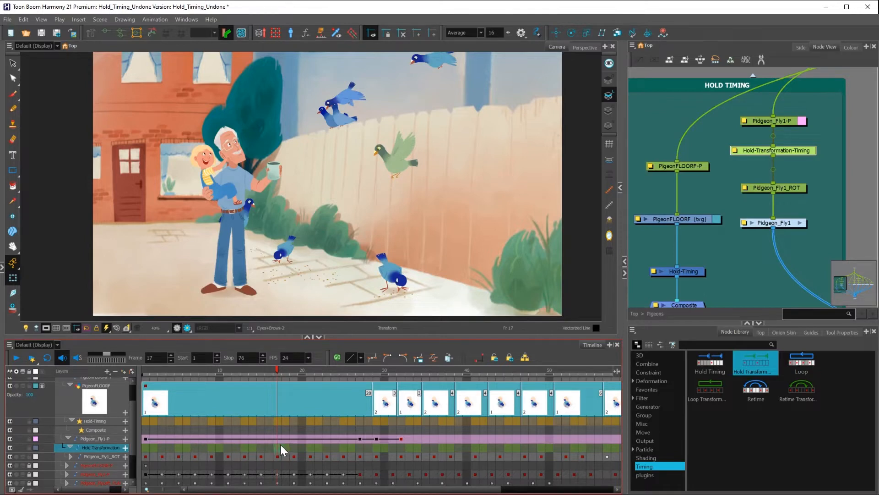
{"action": "left_click", "coordinate": [285, 447]}
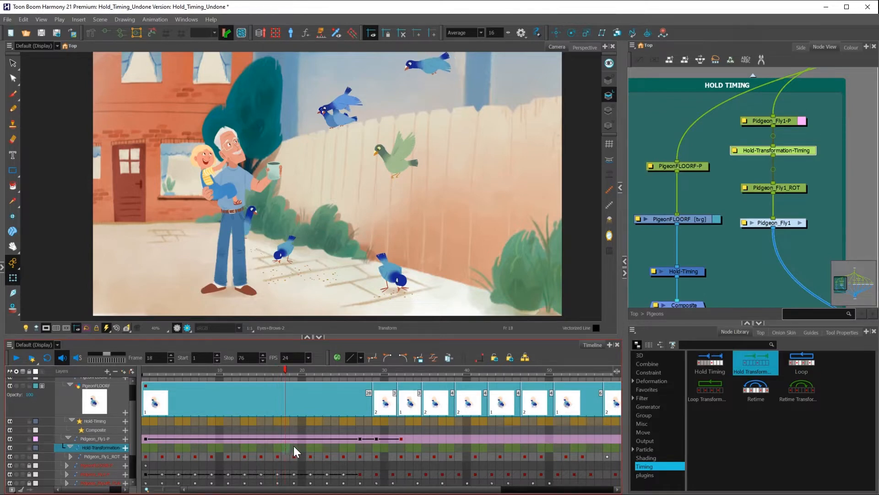
{"action": "left_click", "coordinate": [294, 448]}
{"action": "left_click", "coordinate": [301, 448]}
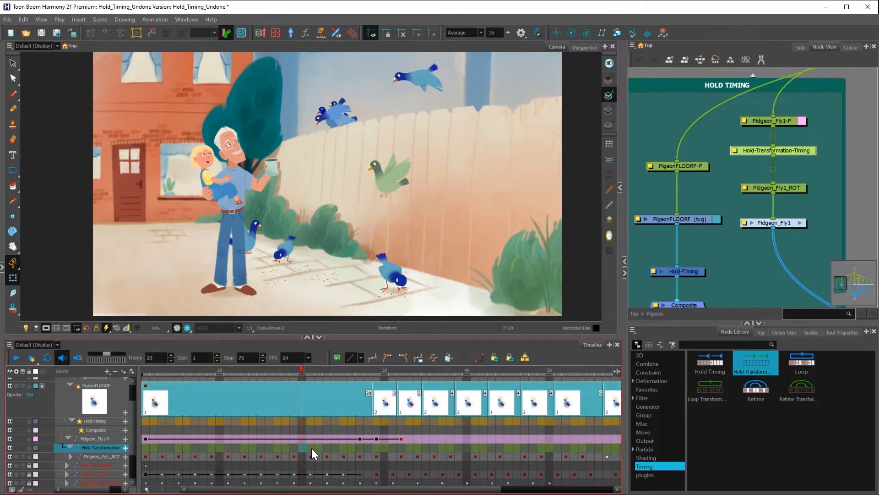
{"action": "left_click", "coordinate": [312, 448]}
{"action": "left_click", "coordinate": [318, 448]}
{"action": "left_click_drag", "start_coordinate": [317, 369], "coordinate": [281, 379]}
- Detach the Hold-Transformation-Timing node from between Pidgeon_Fly1-P and Pidgeon_Fly1_ROT, leaving the two pegs connected directly
{"action": "left_click", "coordinate": [799, 150]}
{"action": "left_click", "coordinate": [795, 167]}
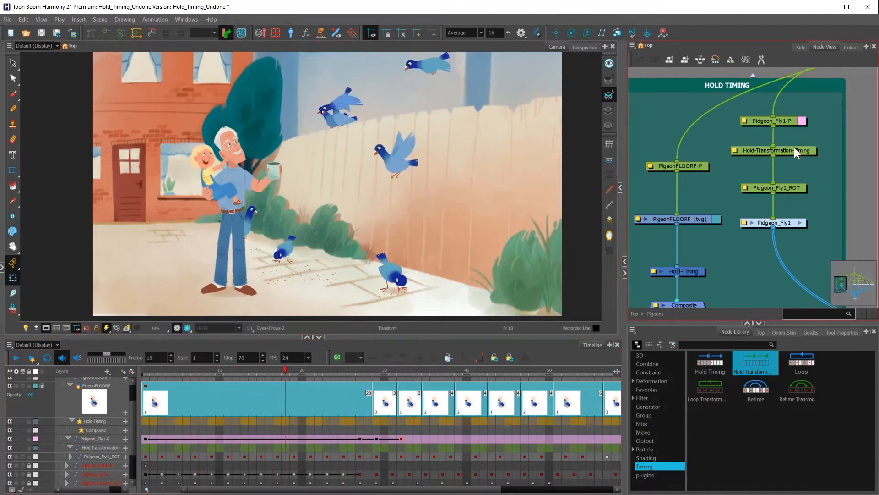
{"action": "left_click_drag", "start_coordinate": [795, 149], "coordinate": [829, 149]}
{"action": "left_click", "coordinate": [818, 167]}
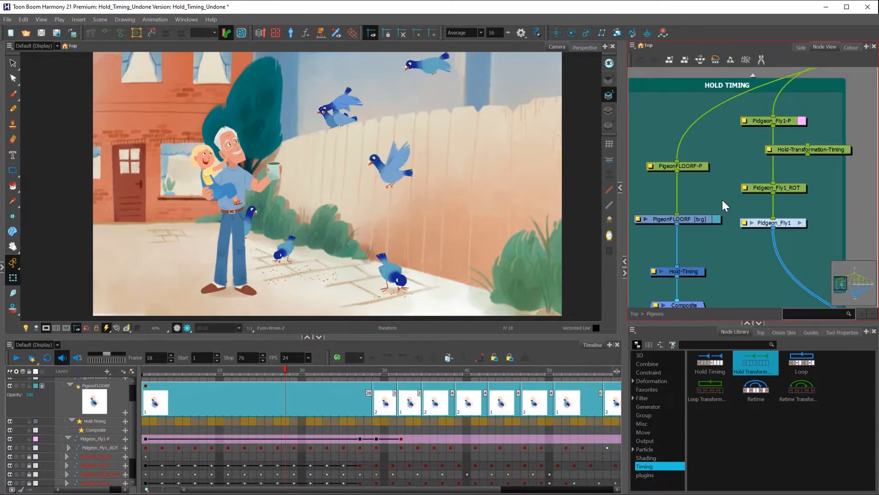
- Step back and forth between frames 15 and 19 to examine the pigeon's flight without the transformation hold
{"action": "mouse_move", "coordinate": [282, 370]}
{"action": "left_mouse_down"}
{"action": "mouse_move", "coordinate": [170, 375]}
{"action": "mouse_move", "coordinate": [310, 381]}
{"action": "mouse_move", "coordinate": [293, 379]}
{"action": "left_mouse_up"}
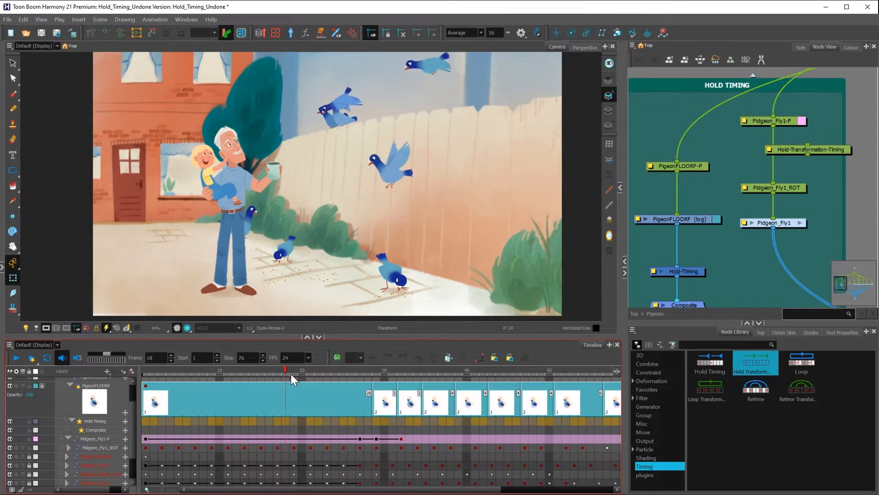
{"action": "key", "text": "period"}
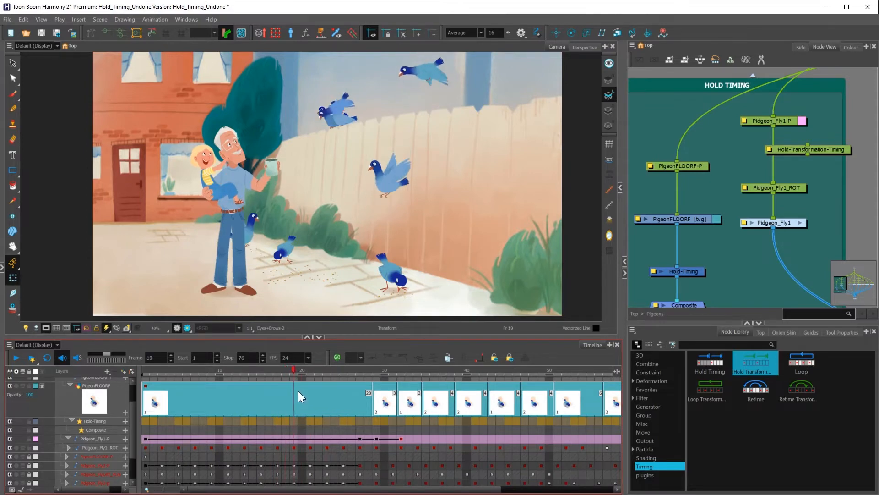
{"action": "key", "text": "comma"}
{"action": "key", "text": "comma"}
{"action": "key", "text": "comma"}
{"action": "key", "text": "period"}
{"action": "key", "text": "period"}
{"action": "key", "text": "period"}
{"action": "key", "text": "comma"}
{"action": "key", "text": "comma"}
{"action": "key", "text": "comma"}
{"action": "key", "text": "period"}
{"action": "key", "text": "period"}
{"action": "key", "text": "period"}
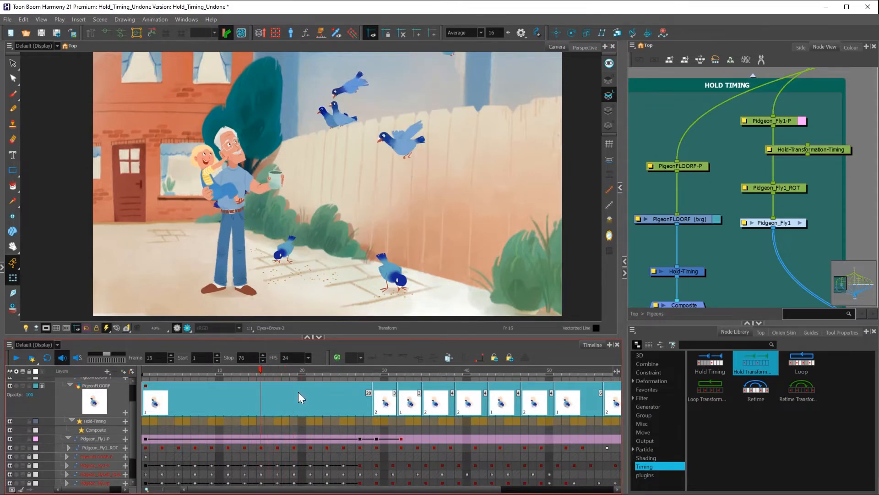
- Reinsert Hold-Transformation-Timing between Pidgeon_Fly1-P and Pidgeon_Fly1_ROT and step through the frames up to 23 to compare the motion
{"action": "left_click_drag", "start_coordinate": [822, 150], "coordinate": [786, 149]}
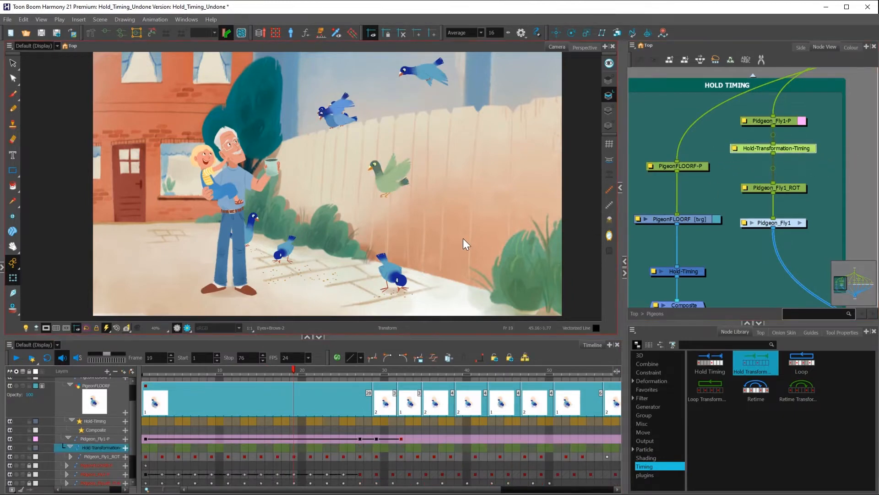
{"action": "key", "text": "period"}
{"action": "key", "text": "period"}
{"action": "key", "text": "period"}
{"action": "key", "text": "period"}
{"action": "key", "text": "period"}
{"action": "key", "text": "period"}
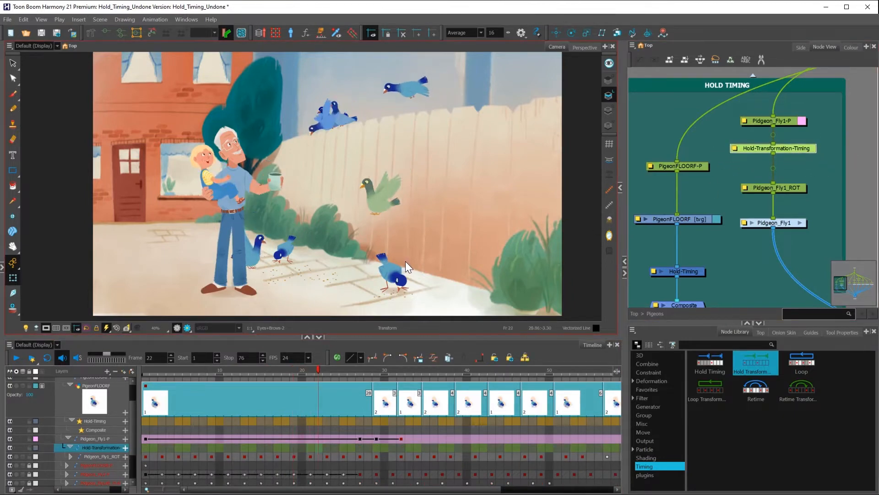
{"action": "key", "text": "comma"}
{"action": "key", "text": "comma"}
{"action": "key", "text": "comma"}
{"action": "key", "text": "comma"}
{"action": "key", "text": "comma"}
{"action": "key", "text": "comma"}
{"action": "key", "text": "comma"}
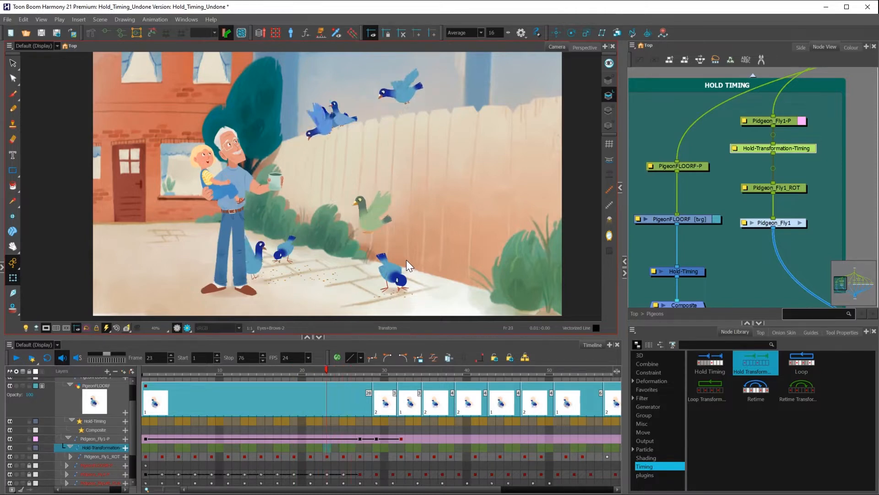
- Open the Hold-Transformation-Timing node's properties, move them clear of the camera image, and set the Hold Value to 3
{"action": "left_click", "coordinate": [765, 169]}
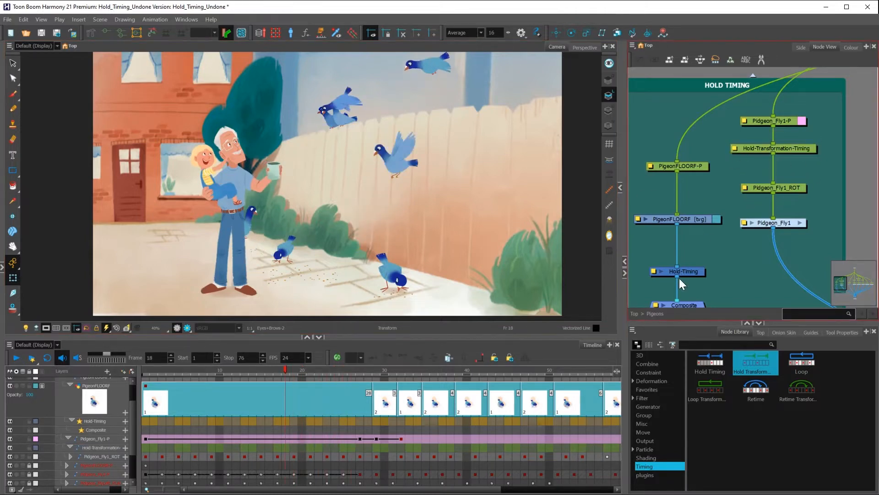
{"action": "left_click_drag", "start_coordinate": [688, 270], "coordinate": [690, 267]}
{"action": "left_click", "coordinate": [734, 149]}
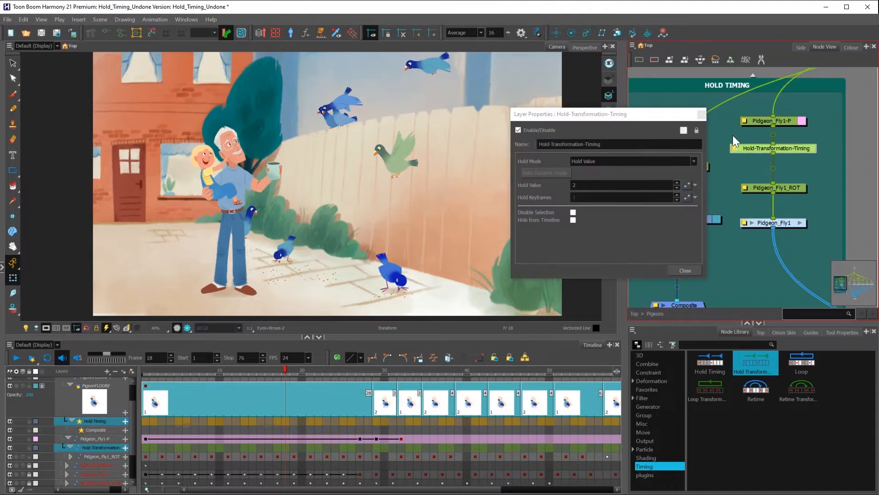
{"action": "left_click_drag", "start_coordinate": [611, 114], "coordinate": [719, 144]}
{"action": "left_click", "coordinate": [684, 210]}
{"action": "double_click", "coordinate": [685, 209]}
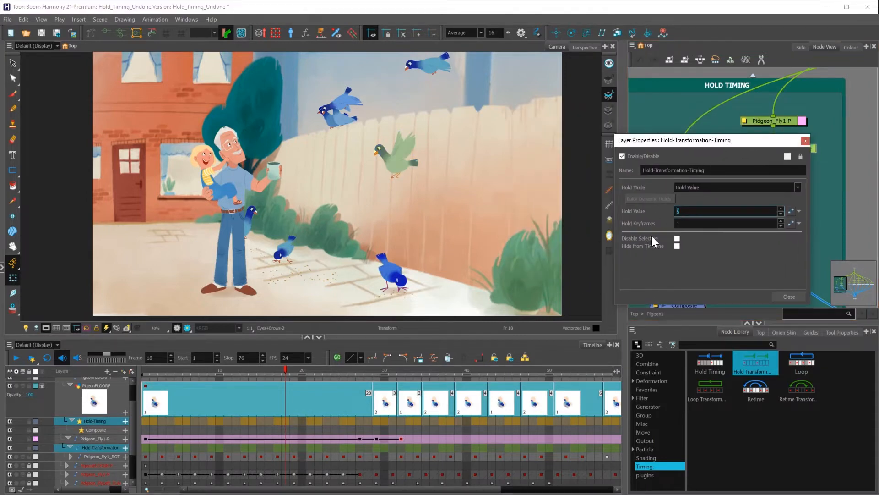
{"action": "type", "text": "3"}
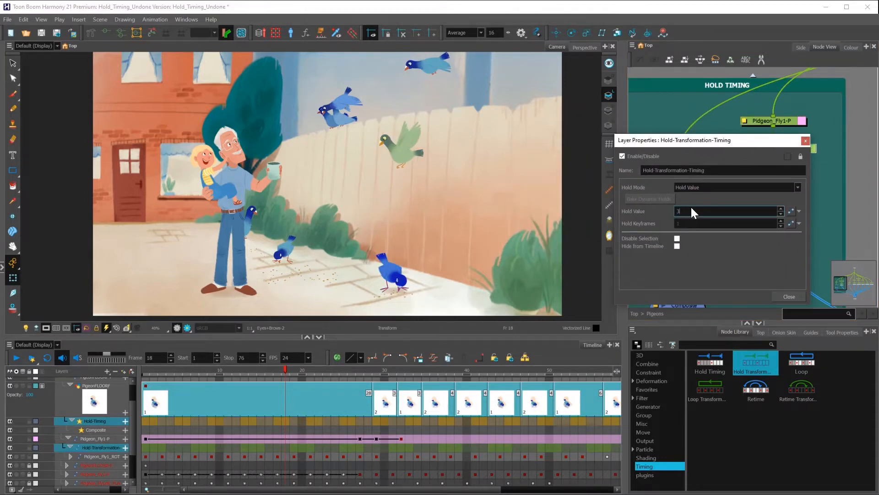
- Set the Hold-Transformation-Timing node's Hold Value to 4
{"action": "type", "text": "4"}
{"action": "left_click", "coordinate": [714, 253]}
{"action": "left_click_drag", "start_coordinate": [691, 210], "coordinate": [656, 211]}
{"action": "type", "text": "4"}
{"action": "left_click", "coordinate": [705, 255]}
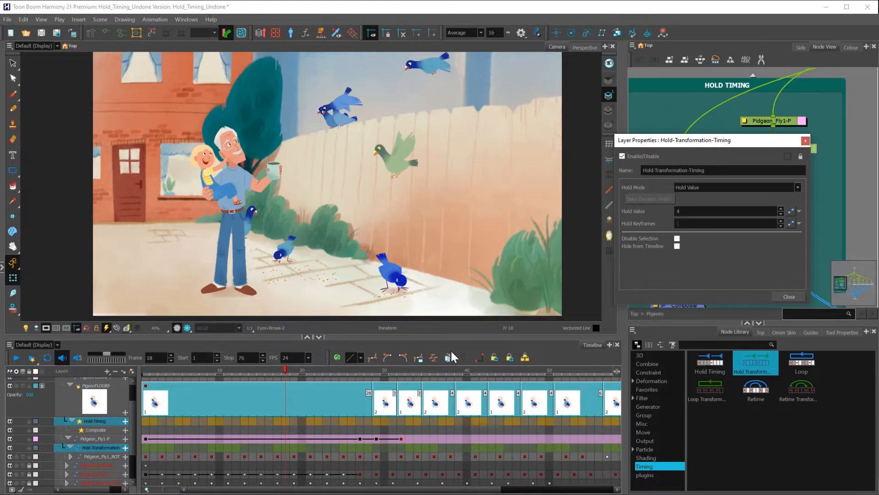
- Scrub the Hold-Transformation layer between frames 17 and 21 to check when the flying pigeon changes position
{"action": "left_click_drag", "start_coordinate": [285, 369], "coordinate": [294, 400]}
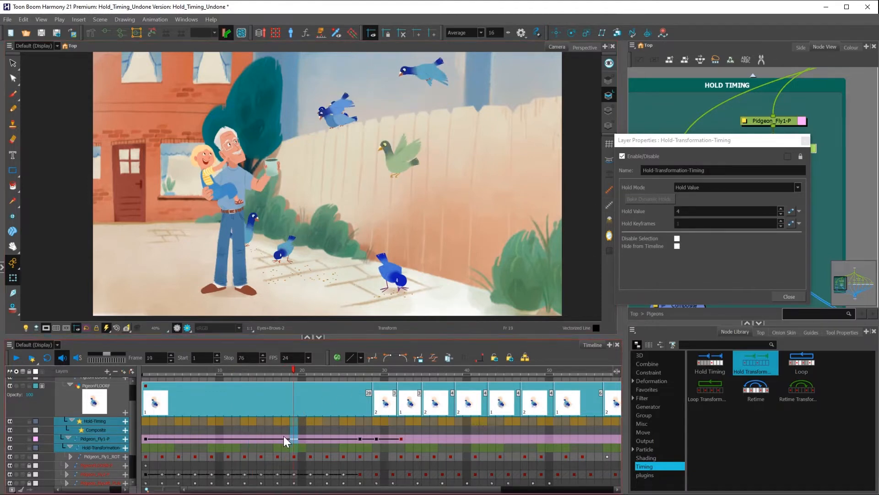
{"action": "left_click", "coordinate": [277, 446]}
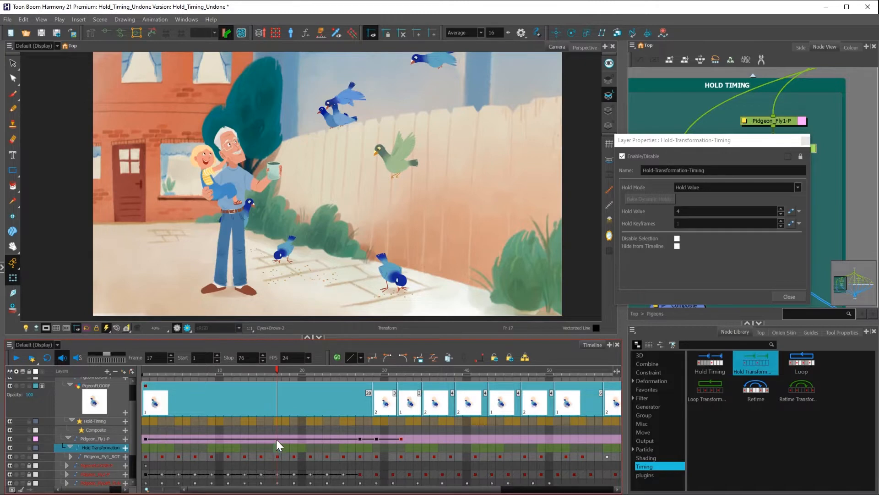
{"action": "mouse_move", "coordinate": [278, 369]}
{"action": "left_mouse_down"}
{"action": "mouse_move", "coordinate": [297, 370]}
{"action": "mouse_move", "coordinate": [286, 371]}
{"action": "left_mouse_up"}
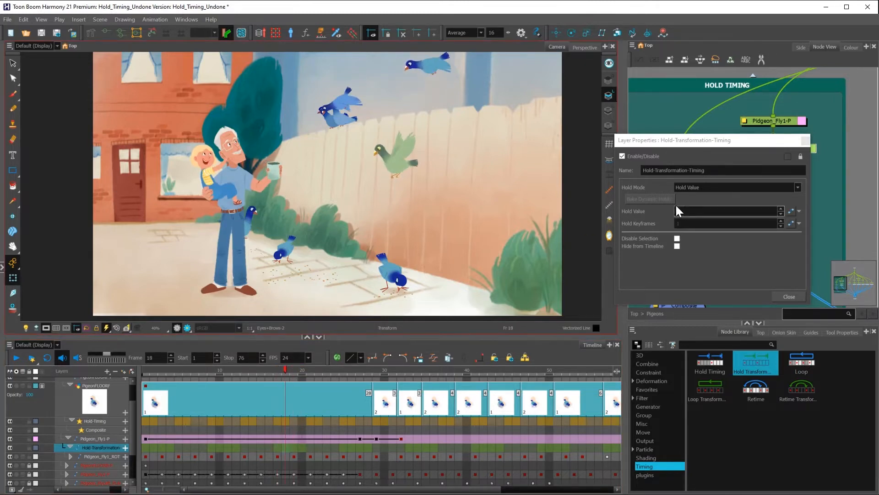
{"action": "left_click", "coordinate": [300, 369]}
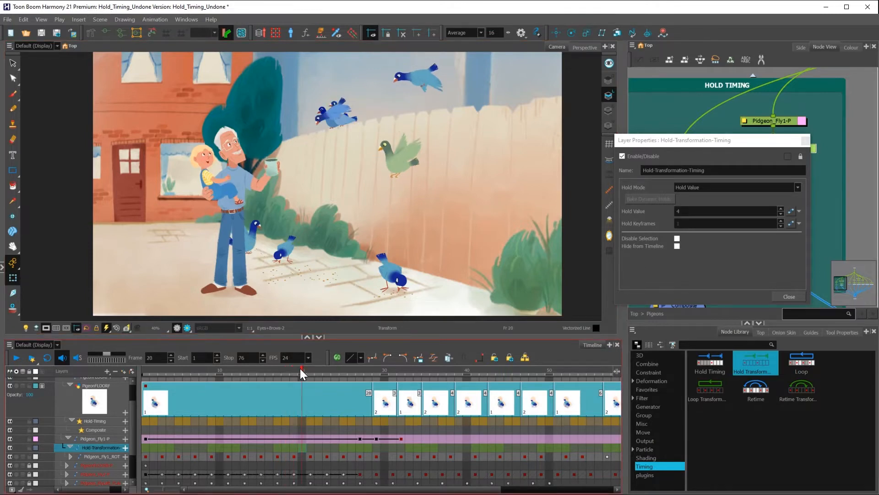
{"action": "left_click", "coordinate": [309, 370]}
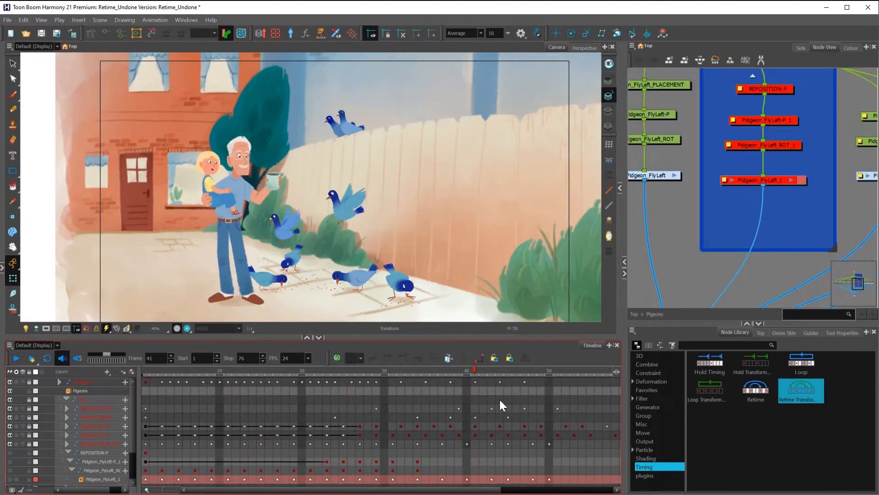
- At frame 1, enable the REPOSITION-P, Pidgeon_FlyLeft-P_1, Pidgeon_FlyLeft_ROT_1 and Pidgeon_FlyLeft_1 nodes, and scrub to frame 3
{"action": "left_click", "coordinate": [136, 372]}
{"action": "left_click_drag", "start_coordinate": [170, 372], "coordinate": [144, 372]}
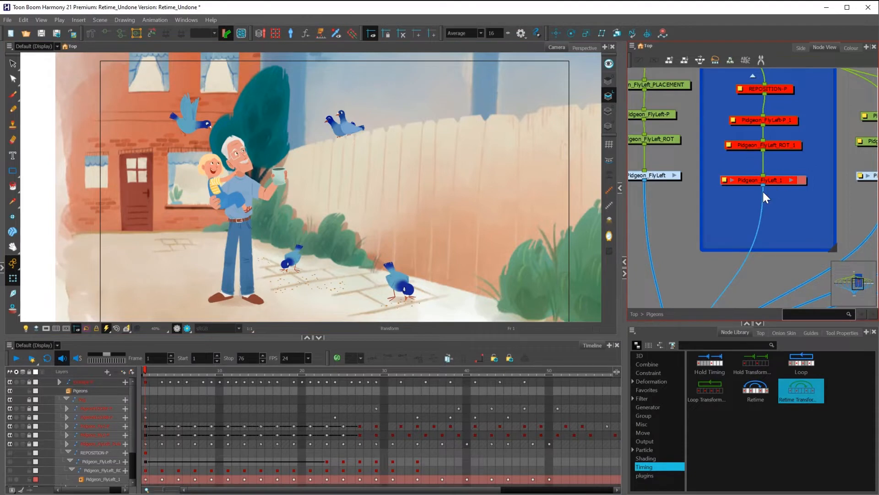
{"action": "left_click_drag", "start_coordinate": [729, 213], "coordinate": [803, 87]}
{"action": "left_click_drag", "start_coordinate": [775, 209], "coordinate": [775, 238]}
{"action": "left_click_drag", "start_coordinate": [797, 136], "coordinate": [794, 136]}
{"action": "left_click", "coordinate": [639, 60]}
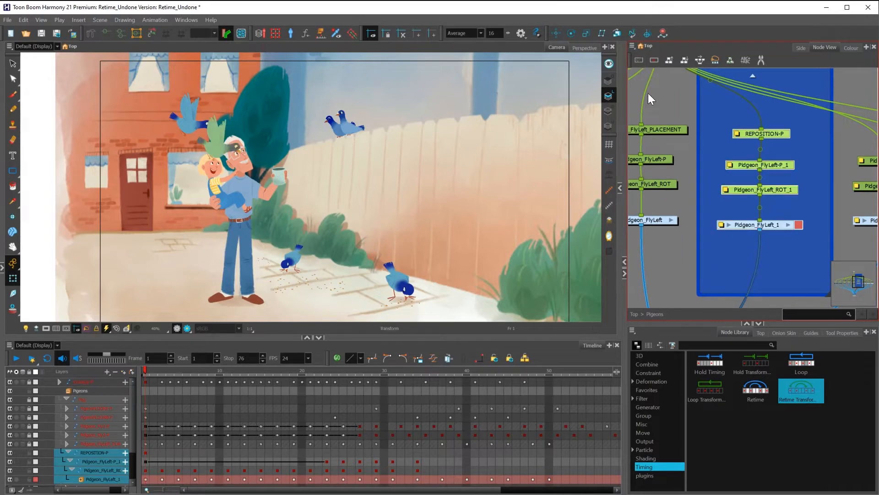
{"action": "left_click", "coordinate": [723, 256]}
{"action": "mouse_move", "coordinate": [155, 369]}
{"action": "left_mouse_down"}
{"action": "mouse_move", "coordinate": [325, 392]}
{"action": "mouse_move", "coordinate": [161, 369]}
{"action": "left_mouse_up"}
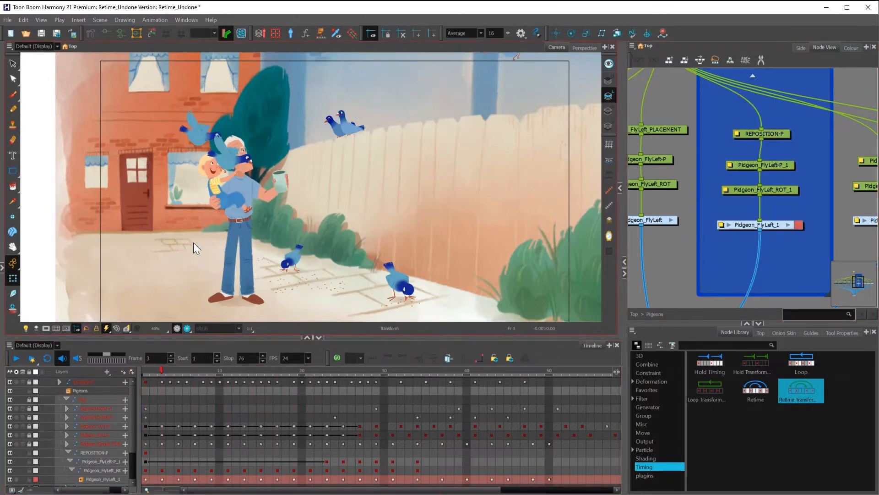
- Examine the flying pigeons around the man's head up close while scrubbing from frame 2 to frame 6
{"action": "scroll", "coordinate": [196, 210], "scroll_direction": "up", "scroll_amount": 2}
{"action": "left_click_drag", "start_coordinate": [225, 234], "coordinate": [304, 225]}
{"action": "left_click_drag", "start_coordinate": [174, 370], "coordinate": [140, 360]}
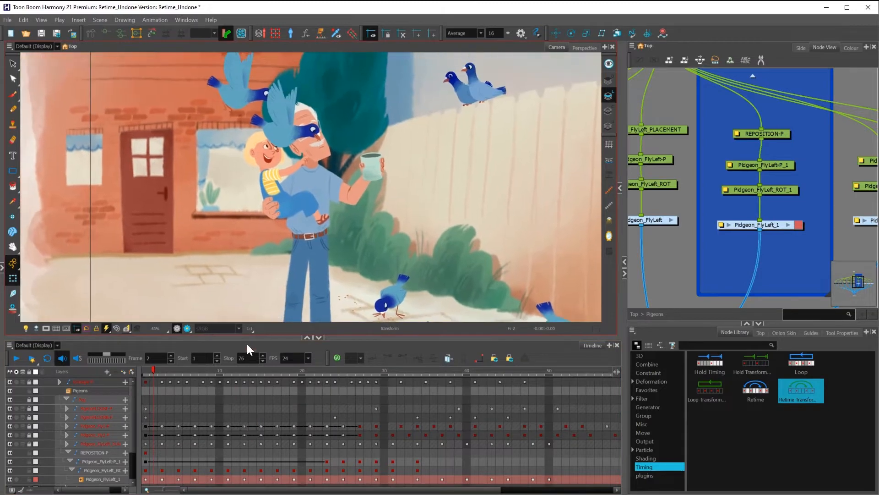
{"action": "left_click_drag", "start_coordinate": [168, 369], "coordinate": [188, 353]}
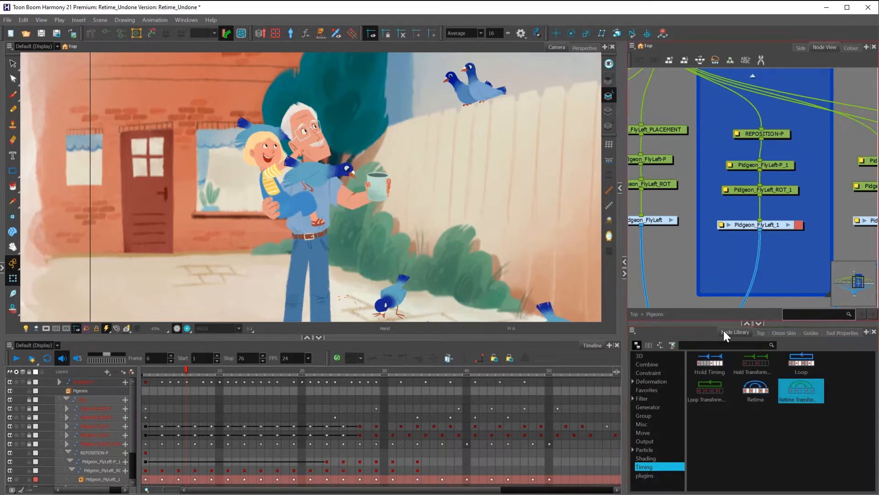
- Add a Retime node and a Retime-Transformation node side by side below the Pidgeon_FlyLeft_1 node
{"action": "left_click_drag", "start_coordinate": [755, 392], "coordinate": [680, 287]}
{"action": "mouse_move", "coordinate": [725, 271]}
{"action": "left_mouse_down"}
{"action": "mouse_move", "coordinate": [702, 256]}
{"action": "mouse_move", "coordinate": [716, 261]}
{"action": "left_mouse_up"}
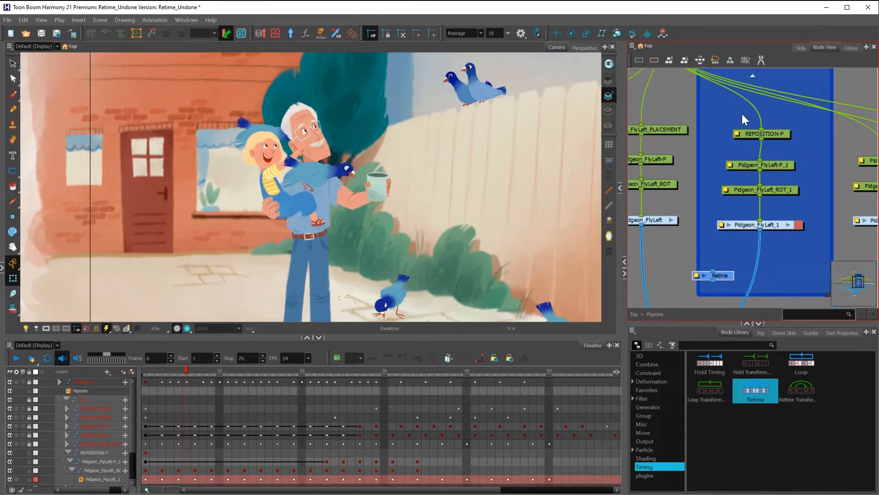
{"action": "key", "text": "ctrl+z"}
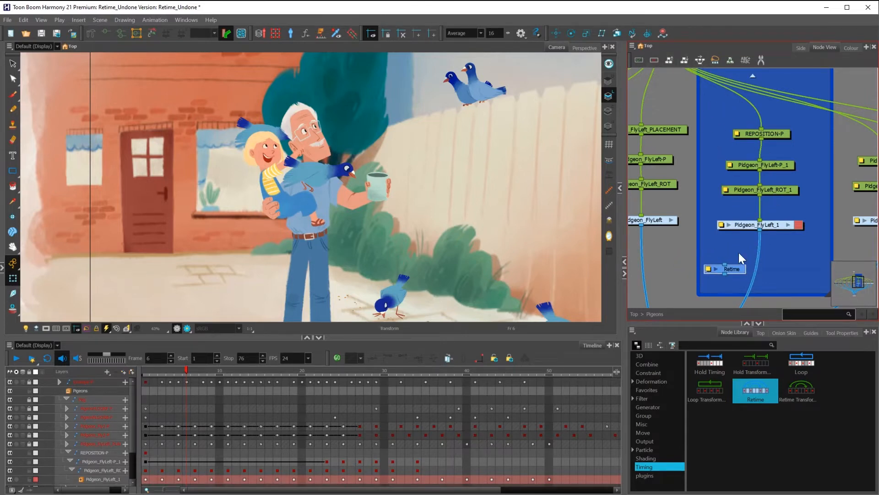
{"action": "left_click_drag", "start_coordinate": [714, 271], "coordinate": [683, 222]}
{"action": "left_click_drag", "start_coordinate": [801, 387], "coordinate": [769, 241]}
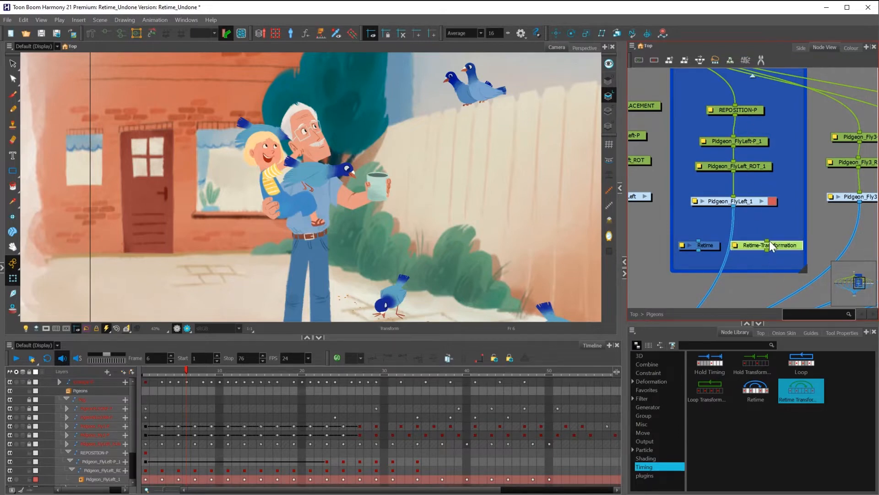
- Compare the layer properties of the Retime and Retime-Transformation nodes side by side, and close both
{"action": "left_click", "coordinate": [683, 245]}
{"action": "left_click", "coordinate": [734, 244]}
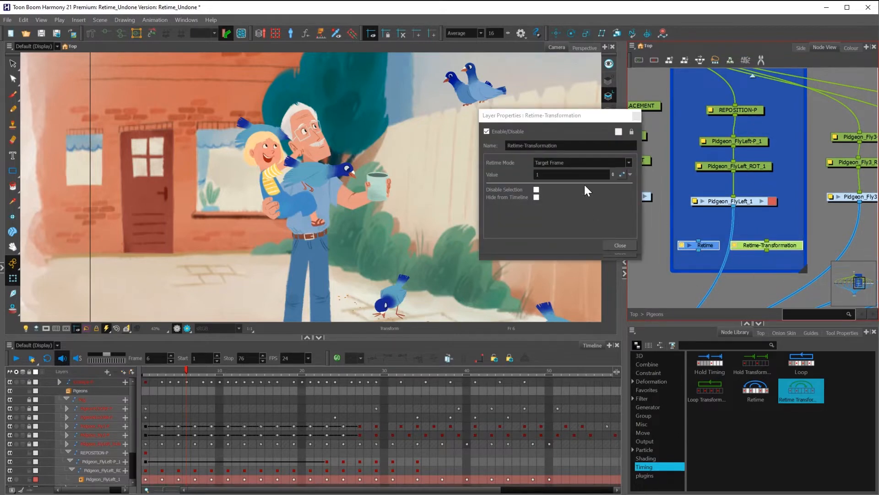
{"action": "left_click_drag", "start_coordinate": [576, 116], "coordinate": [372, 131]}
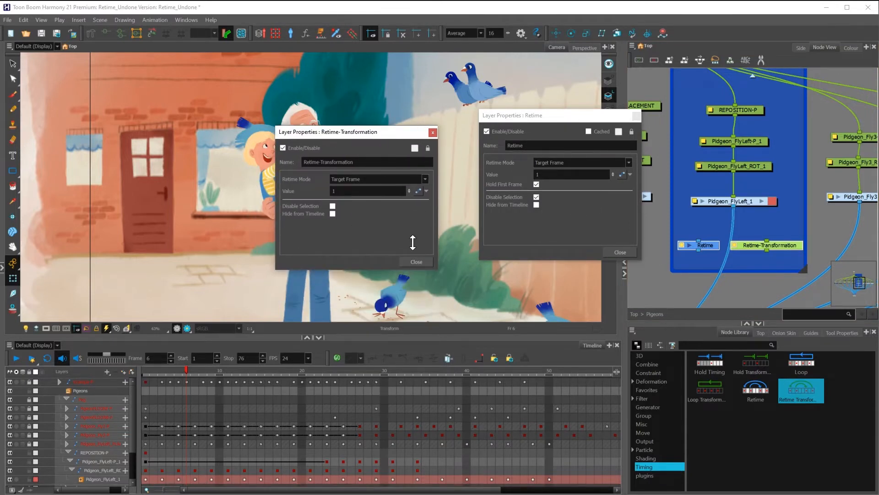
{"action": "left_click", "coordinate": [416, 261]}
{"action": "left_click", "coordinate": [636, 115]}
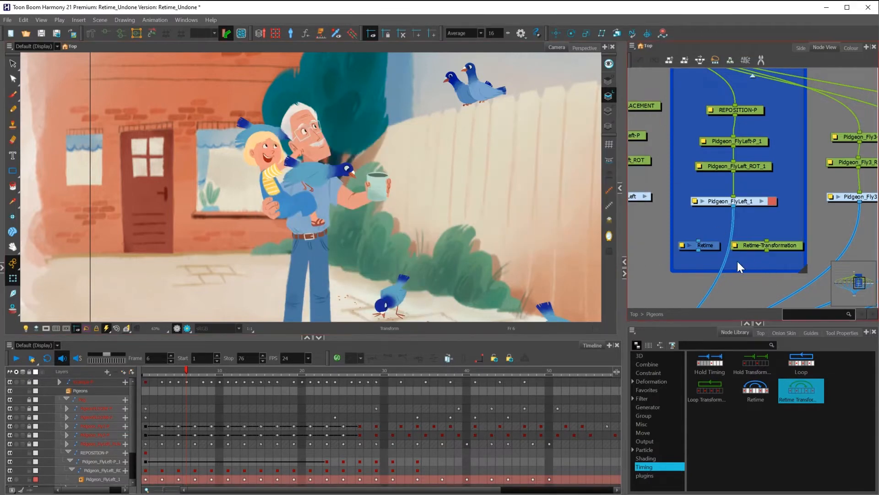
- Delete the Retime-Transformation node and insert the Retime node into the connection below Pidgeon_FlyLeft_1
{"action": "left_click", "coordinate": [778, 246]}
{"action": "key", "text": "Delete"}
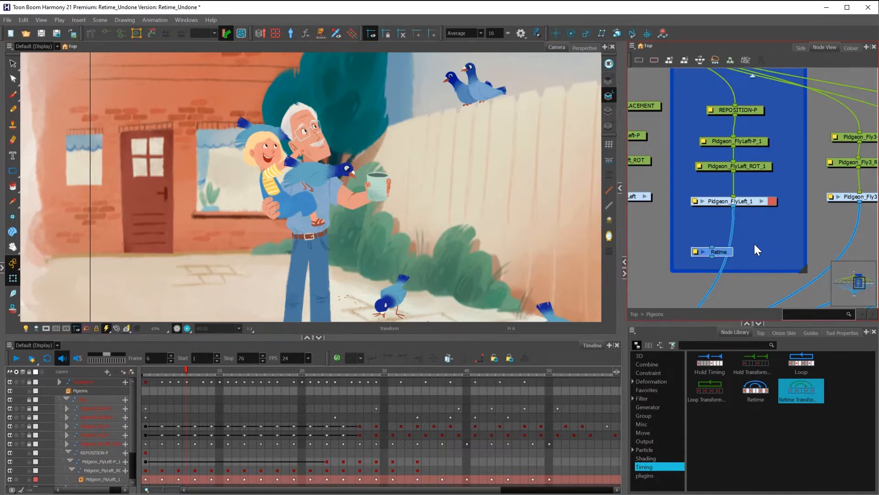
{"action": "left_click_drag", "start_coordinate": [705, 245], "coordinate": [774, 208]}
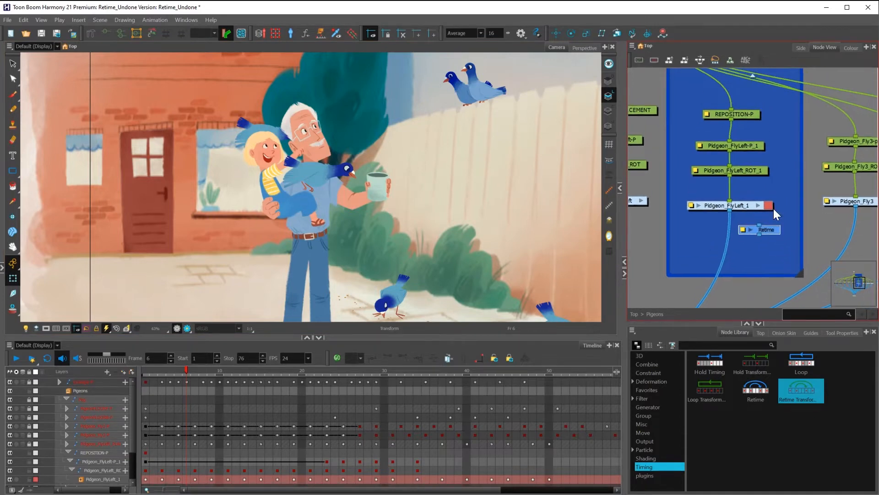
{"action": "left_click_drag", "start_coordinate": [688, 95], "coordinate": [742, 248]}
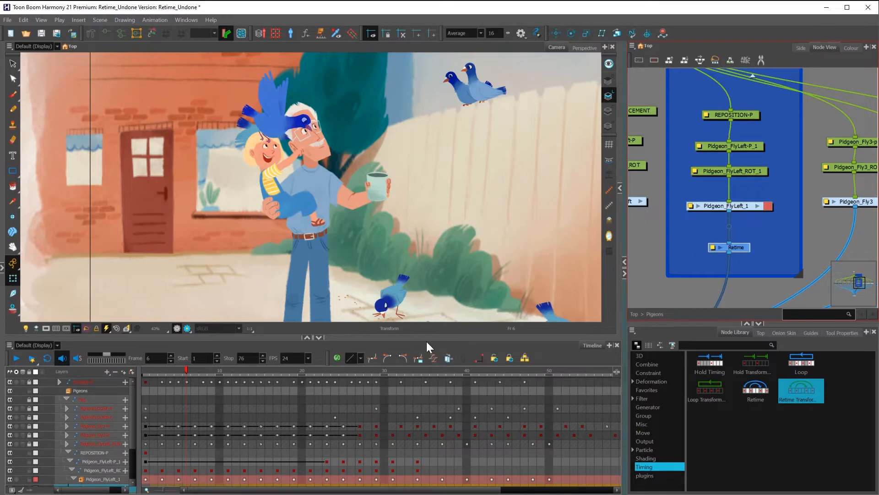
- At frame 5, fit more of the scene in the camera view and mask everything outside the camera frame
{"action": "mouse_move", "coordinate": [188, 370]}
{"action": "left_mouse_down"}
{"action": "mouse_move", "coordinate": [408, 387]}
{"action": "mouse_move", "coordinate": [183, 390]}
{"action": "mouse_move", "coordinate": [128, 380]}
{"action": "mouse_move", "coordinate": [179, 372]}
{"action": "left_mouse_up"}
{"action": "key", "text": "1"}
{"action": "key", "text": "1"}
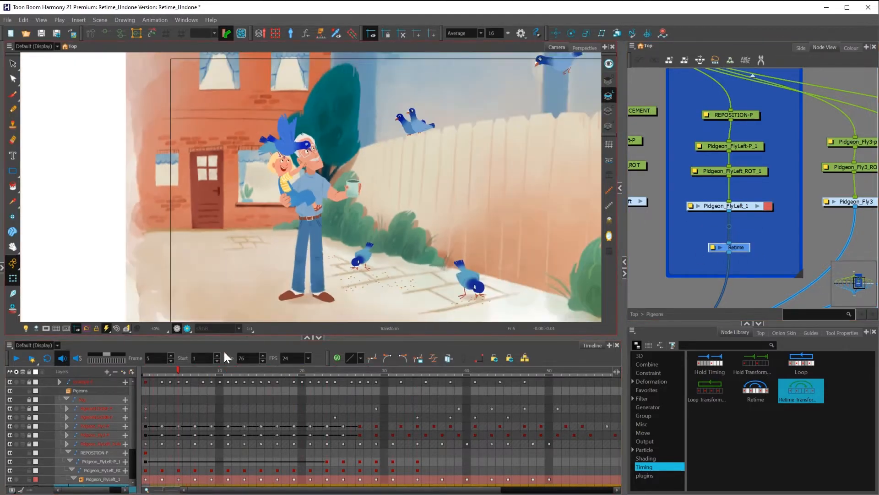
{"action": "left_click", "coordinate": [46, 328]}
{"action": "key", "text": "space"}
{"action": "left_click_drag", "start_coordinate": [381, 254], "coordinate": [357, 234]}
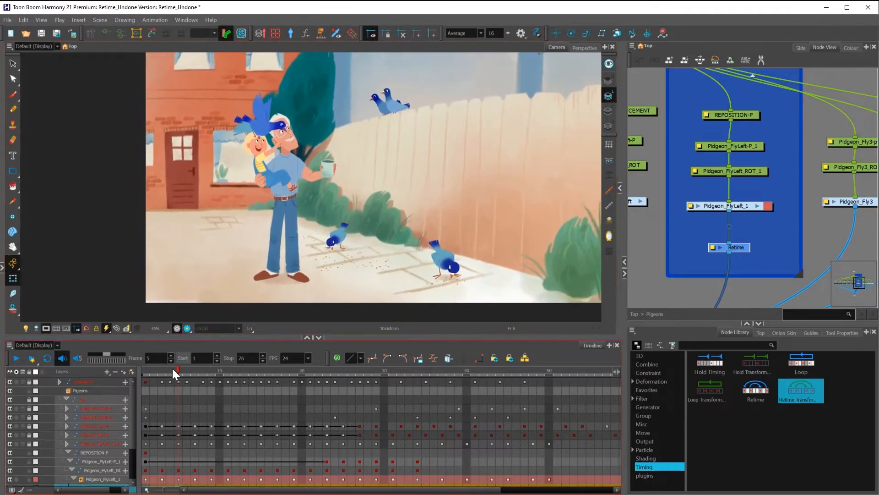
- Return to frame 1, bring the Retime layer into view in the timeline, and place the Retime node slightly closer to Pidgeon_FlyLeft_1
{"action": "left_click_drag", "start_coordinate": [172, 368], "coordinate": [202, 380]}
{"action": "left_click_drag", "start_coordinate": [255, 385], "coordinate": [131, 390]}
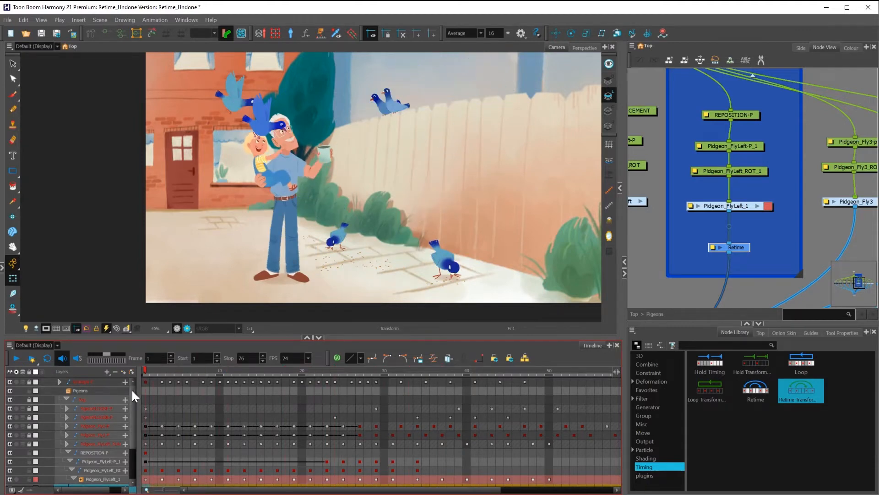
{"action": "left_click_drag", "start_coordinate": [133, 433], "coordinate": [158, 477]}
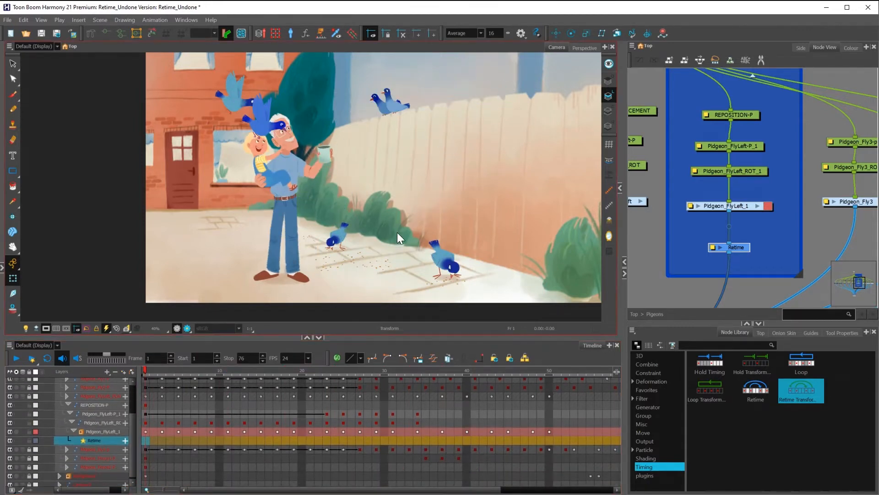
{"action": "left_click", "coordinate": [773, 257]}
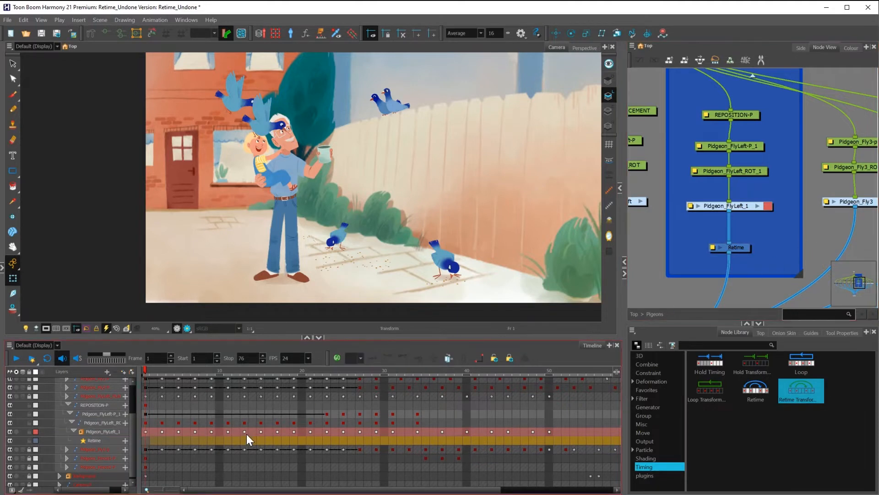
{"action": "left_click_drag", "start_coordinate": [736, 250], "coordinate": [736, 244]}
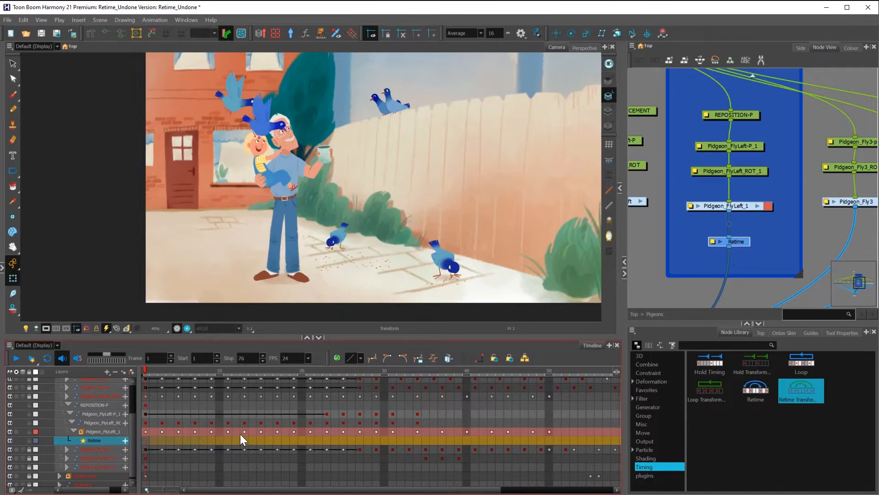
{"action": "left_click", "coordinate": [694, 254]}
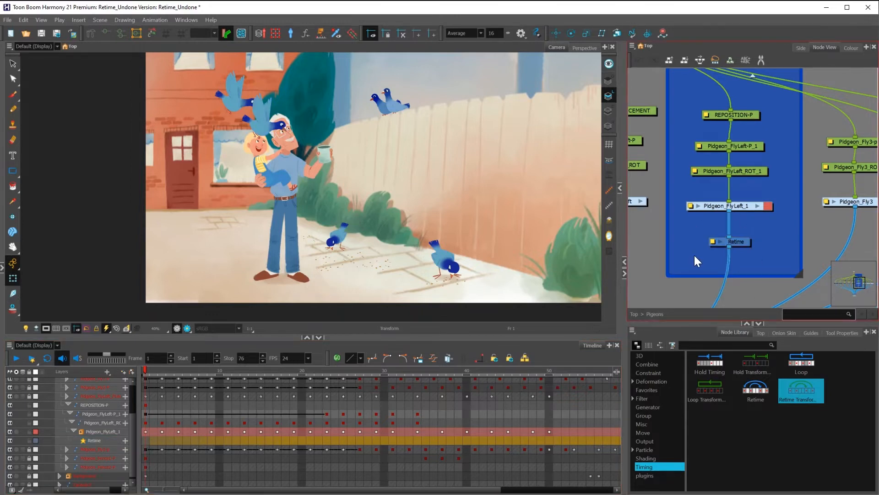
- Open the Retime node's properties, move them clear of the characters, and set the Target Frame value to 3
{"action": "double_click", "coordinate": [714, 241]}
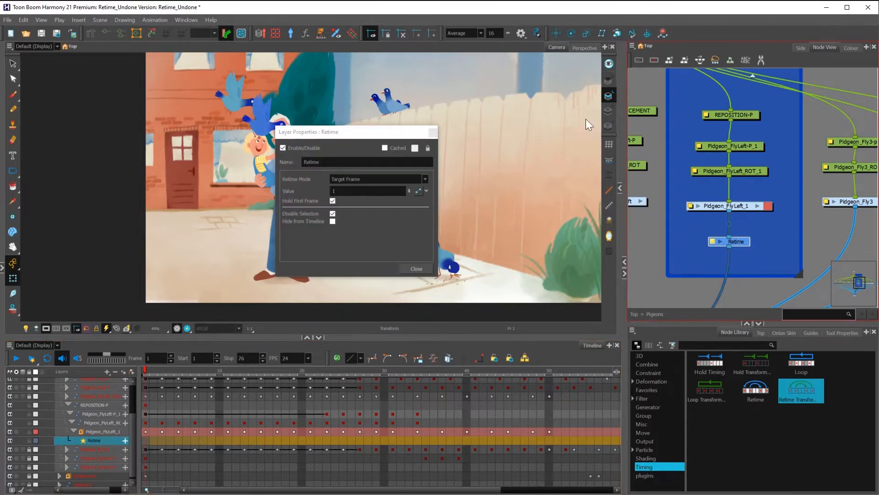
{"action": "left_click_drag", "start_coordinate": [352, 131], "coordinate": [576, 125]}
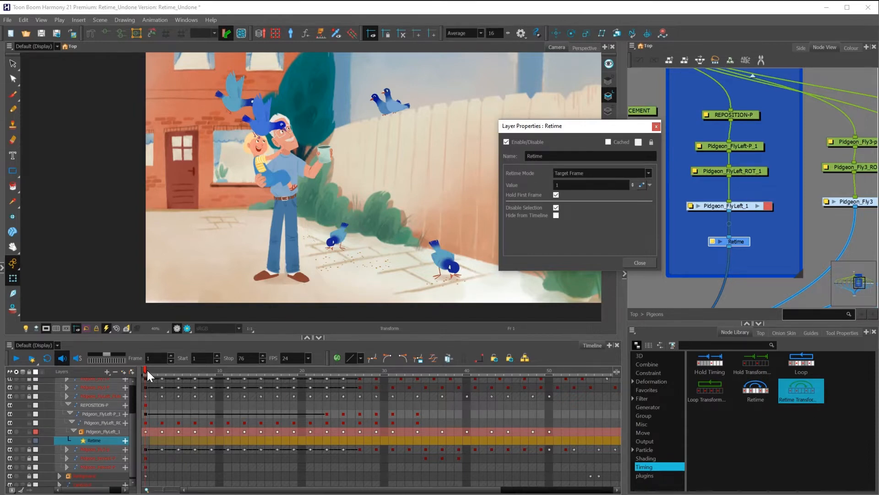
{"action": "double_click", "coordinate": [556, 185]}
{"action": "key", "text": "Return"}
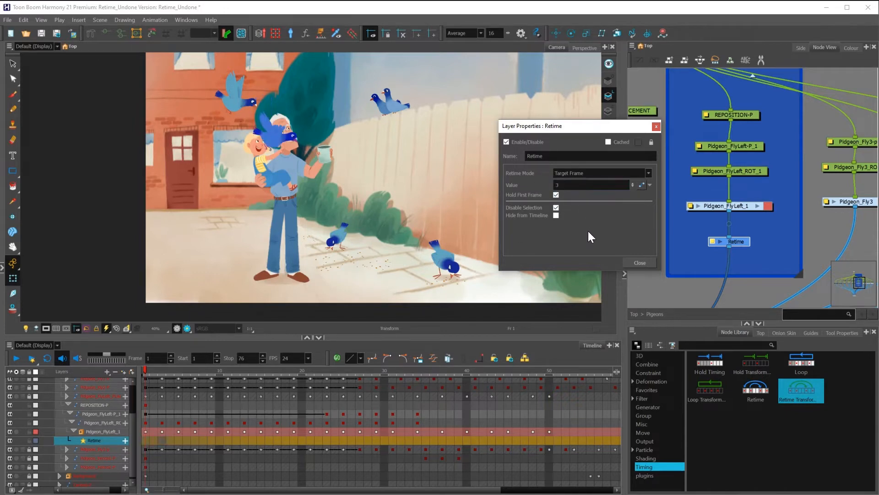
{"action": "left_click_drag", "start_coordinate": [147, 366], "coordinate": [74, 374]}
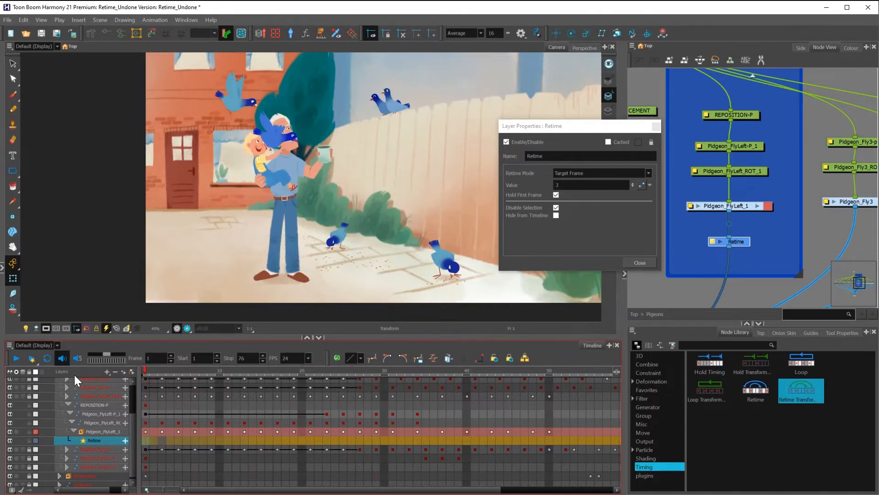
- Set the Retime node's Value to 1, change its Retime Mode to Frame Offset, and check frames 1 and 2
{"action": "left_click", "coordinate": [563, 185]}
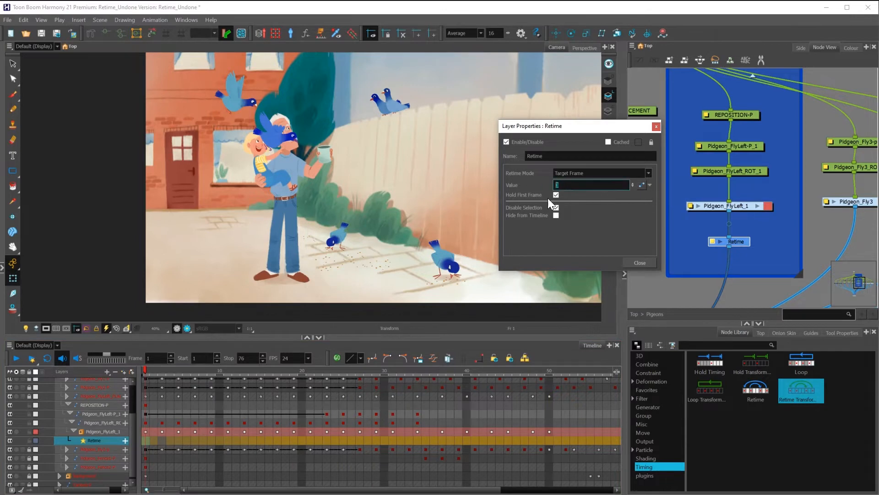
{"action": "type", "text": "1"}
{"action": "key", "text": "Return"}
{"action": "left_click", "coordinate": [648, 173]}
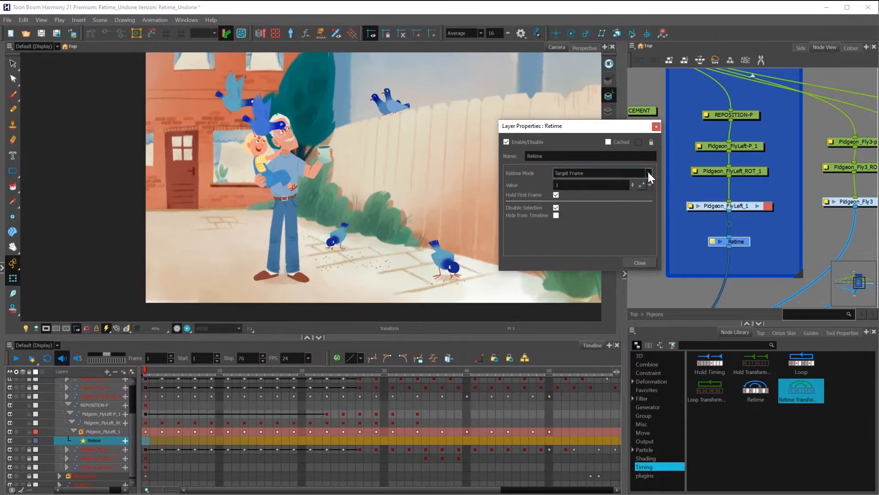
{"action": "left_click", "coordinate": [568, 187]}
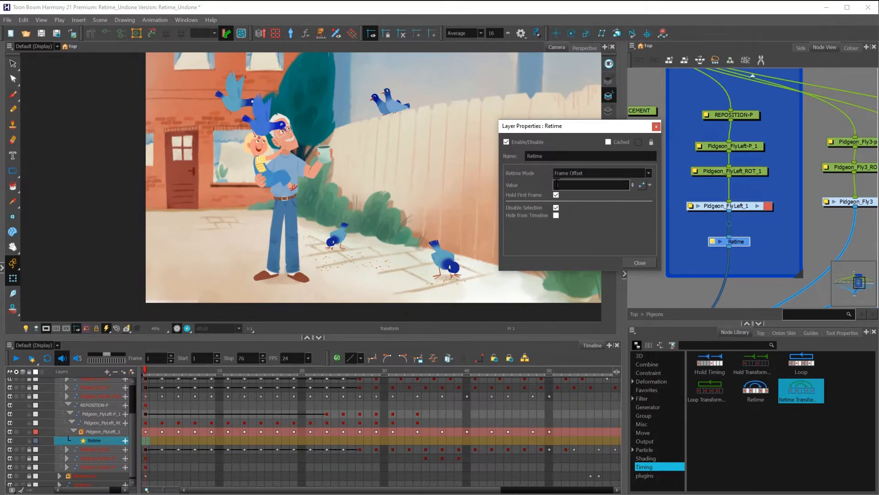
{"action": "mouse_move", "coordinate": [146, 371]}
{"action": "left_mouse_down"}
{"action": "mouse_move", "coordinate": [301, 379]}
{"action": "mouse_move", "coordinate": [299, 390]}
{"action": "mouse_move", "coordinate": [109, 385]}
{"action": "mouse_move", "coordinate": [163, 387]}
{"action": "mouse_move", "coordinate": [140, 392]}
{"action": "mouse_move", "coordinate": [149, 388]}
{"action": "mouse_move", "coordinate": [134, 381]}
{"action": "mouse_move", "coordinate": [153, 378]}
{"action": "mouse_move", "coordinate": [138, 375]}
{"action": "mouse_move", "coordinate": [157, 378]}
{"action": "mouse_move", "coordinate": [145, 369]}
{"action": "mouse_move", "coordinate": [437, 394]}
{"action": "mouse_move", "coordinate": [499, 387]}
{"action": "mouse_move", "coordinate": [94, 393]}
{"action": "mouse_move", "coordinate": [150, 378]}
{"action": "left_mouse_up"}
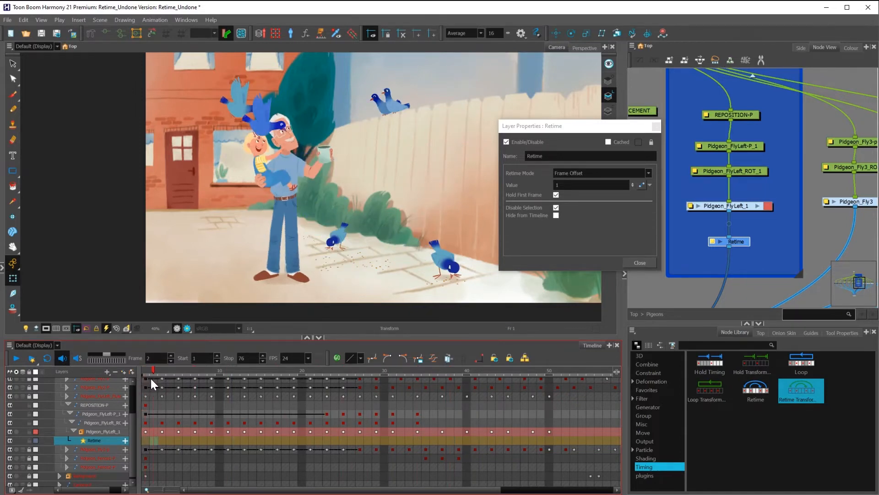
- Set the Retime node's frame offset to 5 and scrub the timeline between frames 2 and 25 to check the duplicate pigeon
{"action": "left_click_drag", "start_coordinate": [581, 186], "coordinate": [555, 206]}
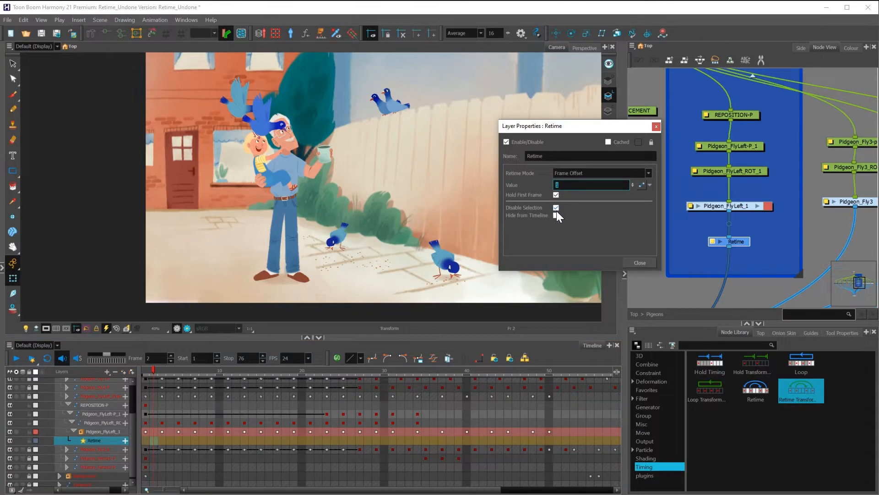
{"action": "type", "text": "5"}
{"action": "key", "text": "Return"}
{"action": "left_click_drag", "start_coordinate": [152, 368], "coordinate": [303, 387]}
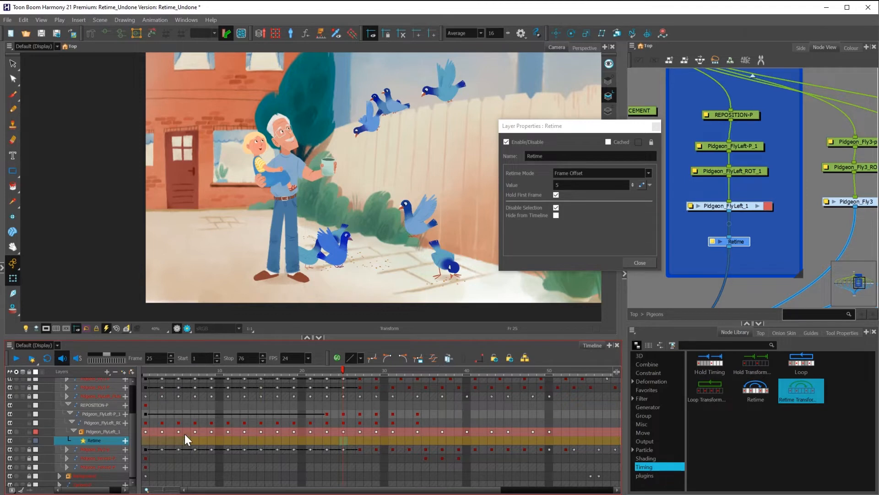
{"action": "left_click_drag", "start_coordinate": [208, 368], "coordinate": [186, 371]}
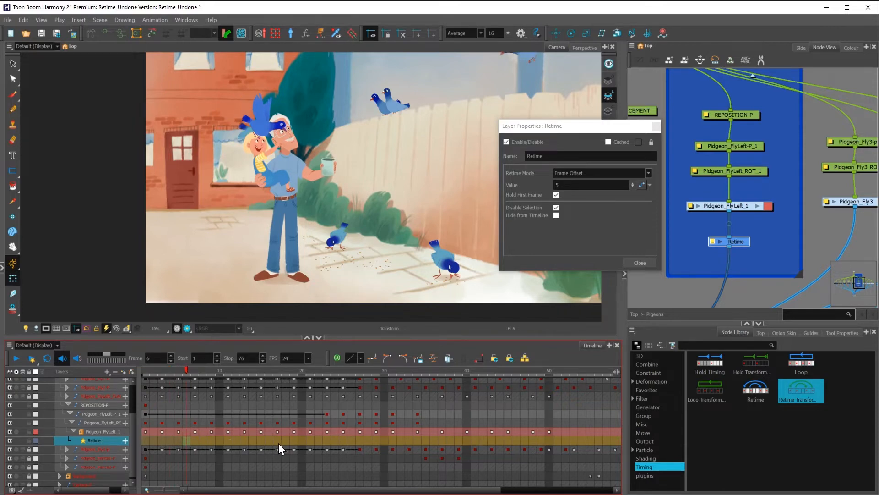
- Set the Retime node's frame offset to 10, scrub the opening frames to check the duplicate pigeon, and return to frame 1
{"action": "left_click_drag", "start_coordinate": [584, 187], "coordinate": [537, 182]}
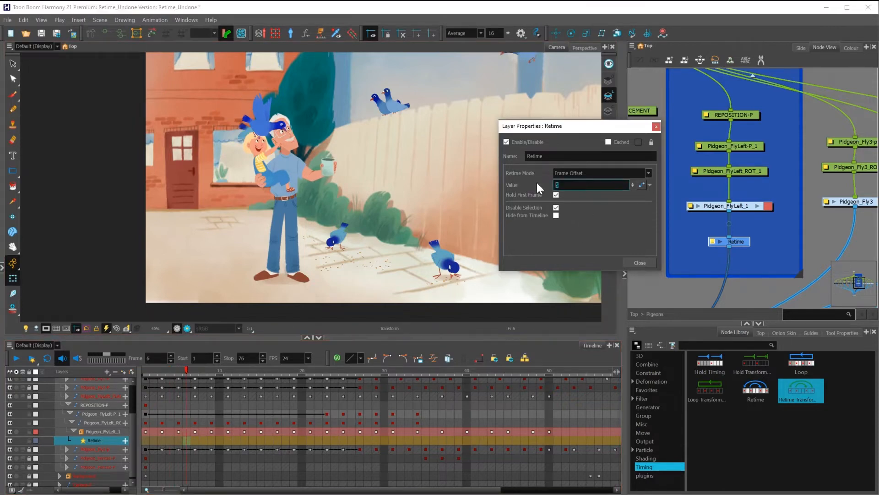
{"action": "key", "text": "Return"}
{"action": "left_click_drag", "start_coordinate": [187, 366], "coordinate": [146, 321]}
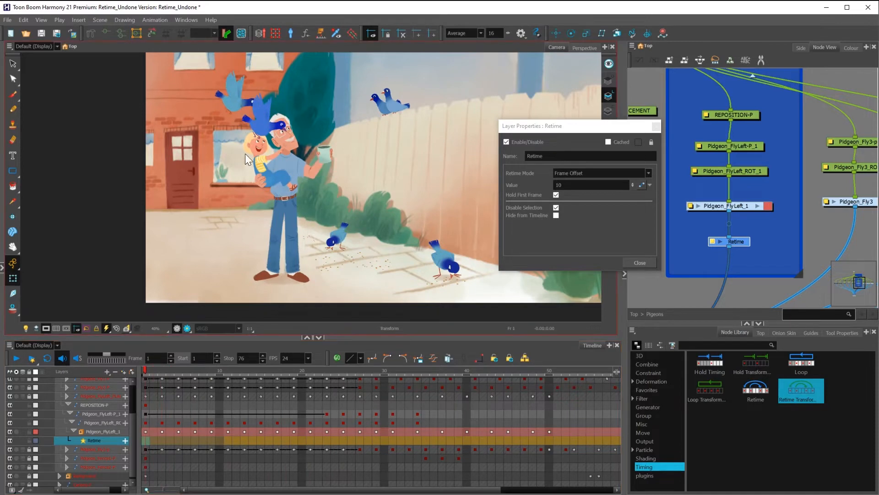
{"action": "mouse_move", "coordinate": [166, 372]}
{"action": "left_mouse_down"}
{"action": "mouse_move", "coordinate": [234, 373]}
{"action": "mouse_move", "coordinate": [151, 369]}
{"action": "left_mouse_up"}
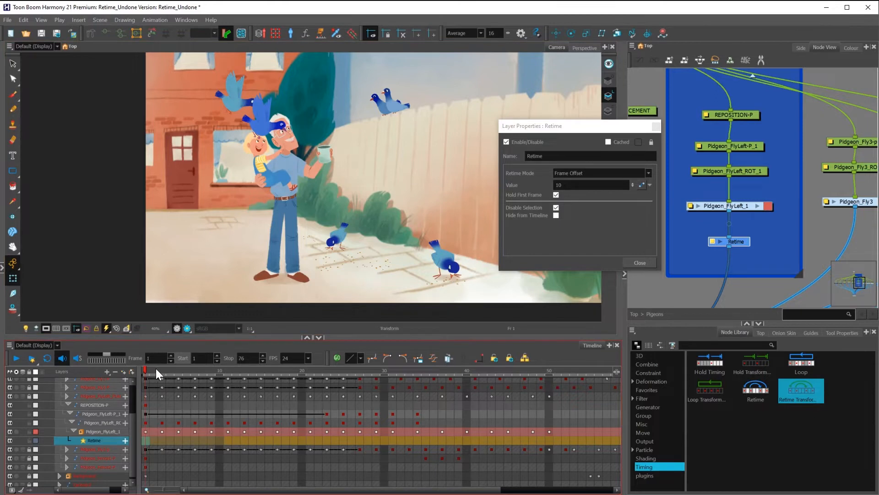
{"action": "mouse_move", "coordinate": [156, 368]}
{"action": "left_mouse_down"}
{"action": "mouse_move", "coordinate": [215, 372]}
{"action": "mouse_move", "coordinate": [139, 369]}
{"action": "mouse_move", "coordinate": [158, 373]}
{"action": "left_mouse_up"}
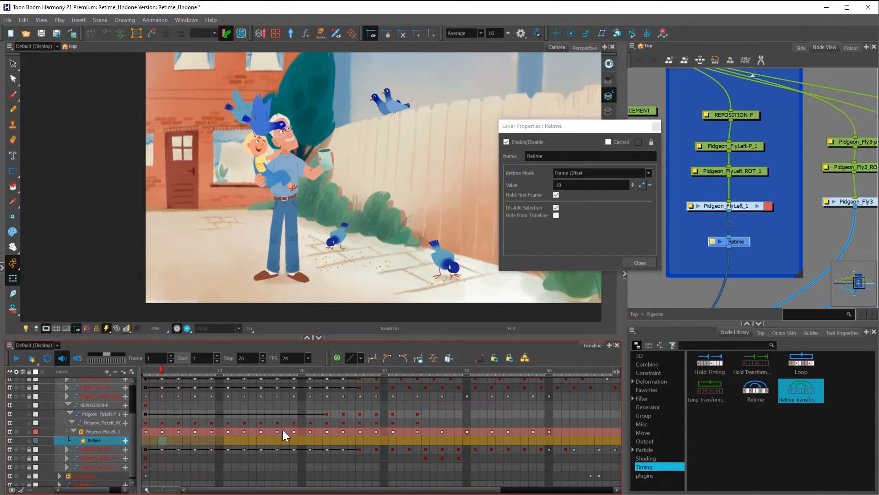
{"action": "double_click", "coordinate": [563, 185]}
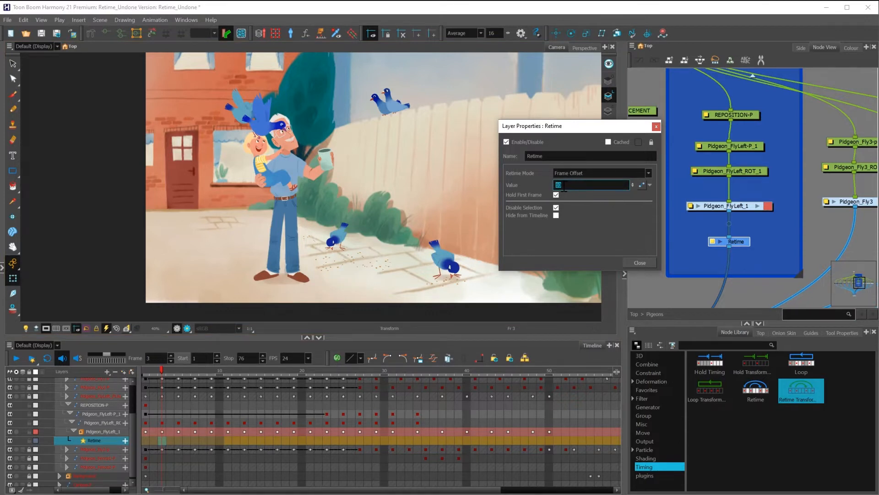
{"action": "left_click", "coordinate": [167, 367]}
{"action": "left_click", "coordinate": [145, 370]}
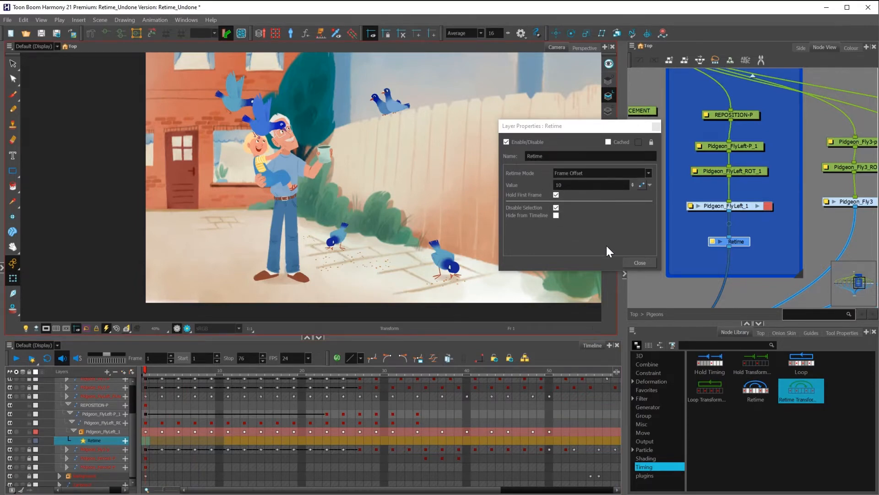
- Turn off Hold First Frame for the Retime node and scrub the opening frames to frame 18 to check the duplicate pigeon
{"action": "left_click", "coordinate": [581, 250]}
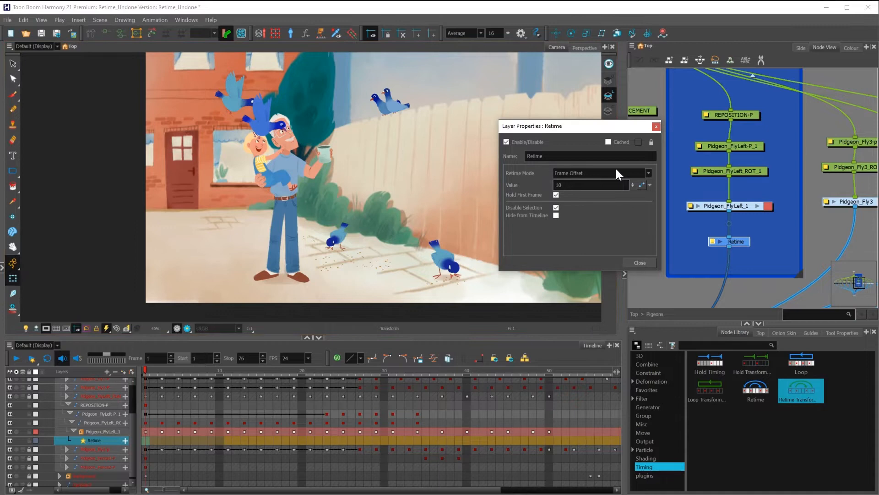
{"action": "left_click", "coordinate": [556, 194]}
{"action": "left_click", "coordinate": [187, 370]}
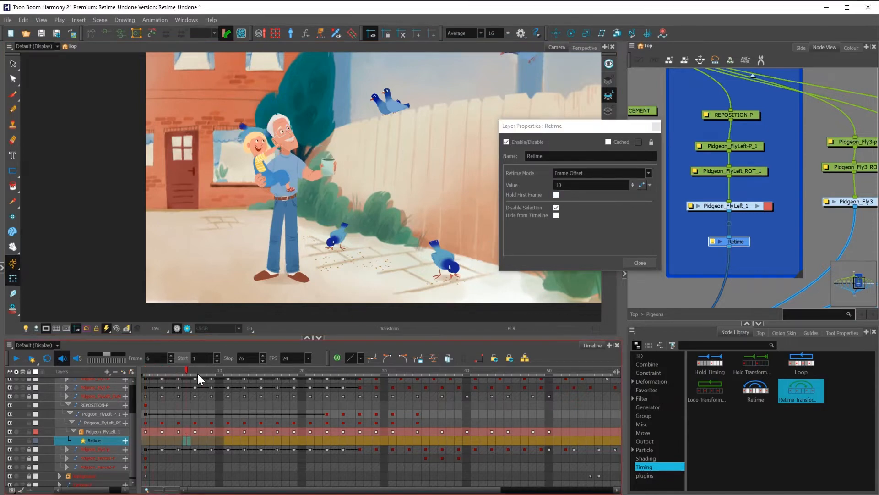
{"action": "left_click_drag", "start_coordinate": [197, 372], "coordinate": [293, 182]}
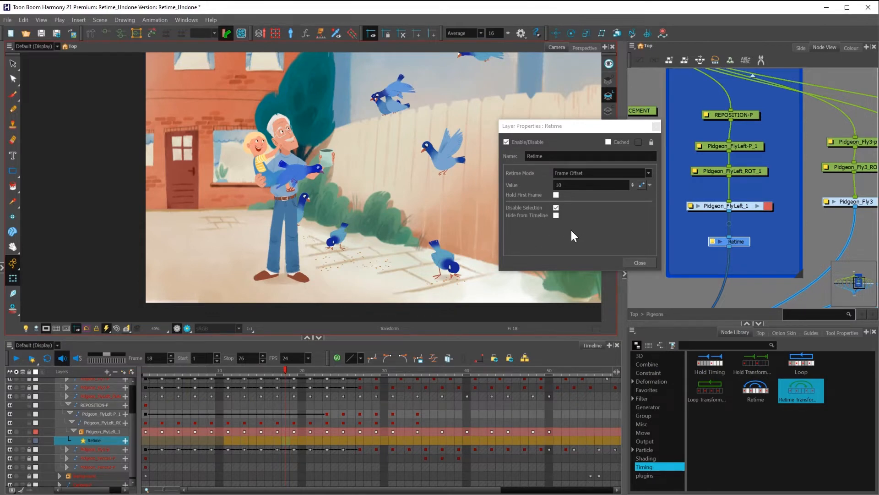
- Set the Retime node's frame offset to -6 and scrub back to frame 1 to check the duplicate pigeon
{"action": "double_click", "coordinate": [556, 184]}
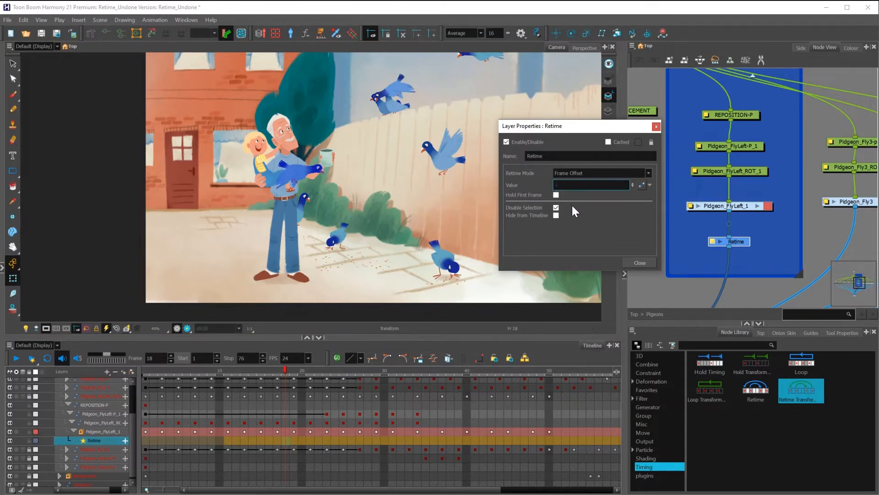
{"action": "key", "text": "Return"}
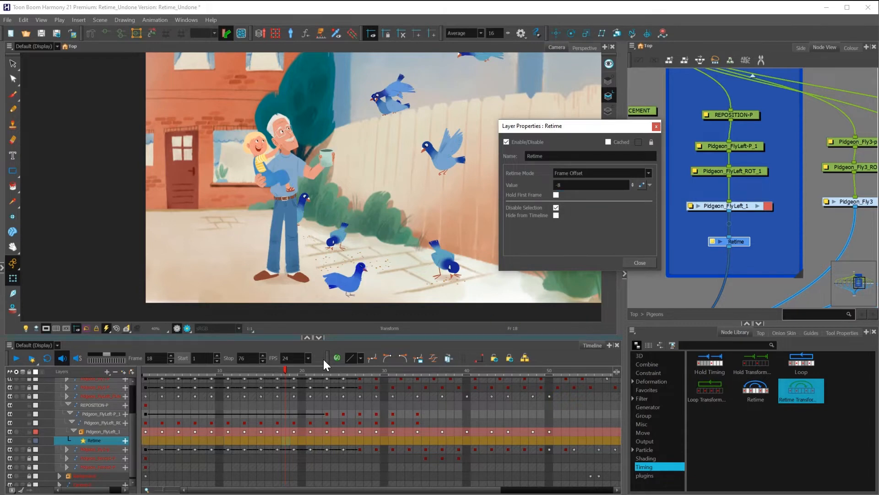
{"action": "left_click", "coordinate": [275, 371]}
{"action": "left_click_drag", "start_coordinate": [274, 369], "coordinate": [57, 375]}
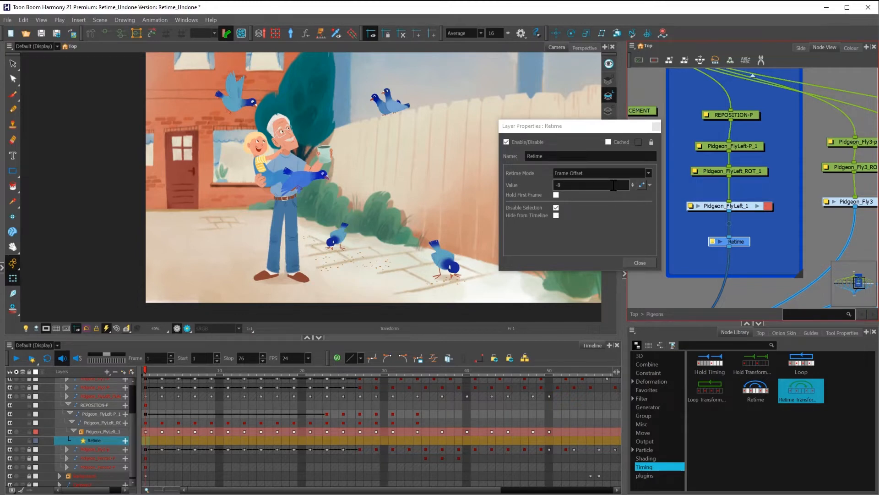
- Turn Hold First Frame back on, set the Retime node's offset to -5, and scrub from the start to frame 17
{"action": "left_click", "coordinate": [556, 195]}
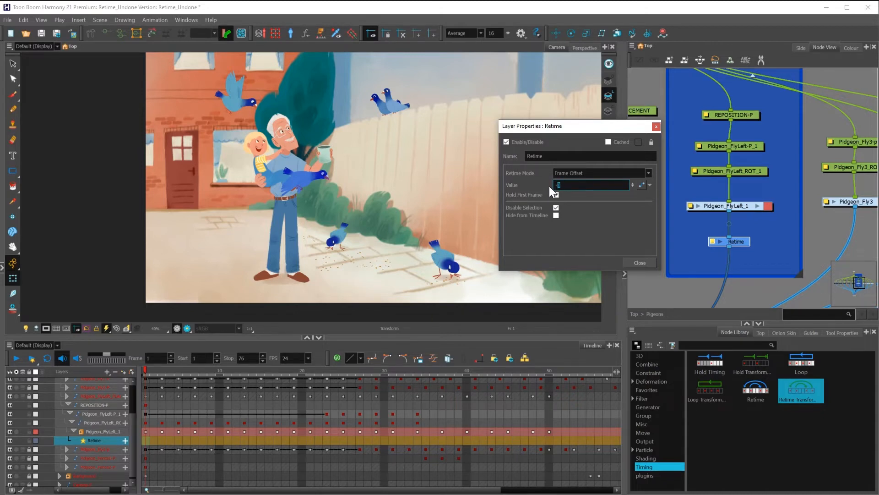
{"action": "type", "text": "5"}
{"action": "left_click", "coordinate": [605, 235]}
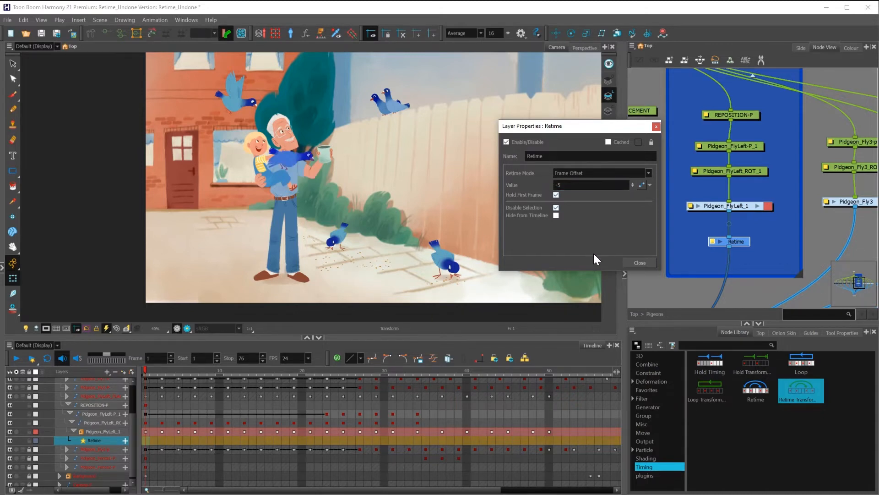
{"action": "left_click_drag", "start_coordinate": [149, 370], "coordinate": [277, 377]}
- Move the Retime properties aside, select the Pidgeon_FlyLeft_ROT_1 peg, and scrub back to frame 13
{"action": "left_click_drag", "start_coordinate": [584, 122], "coordinate": [524, 65]}
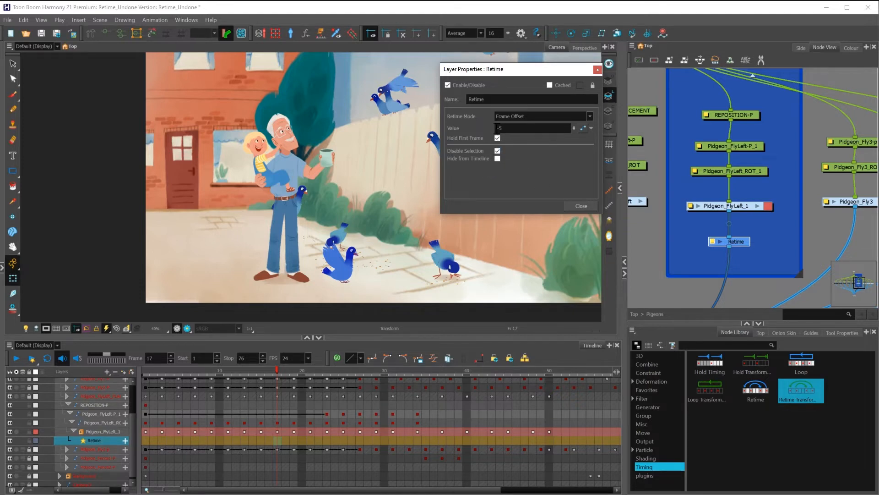
{"action": "left_click", "coordinate": [740, 170]}
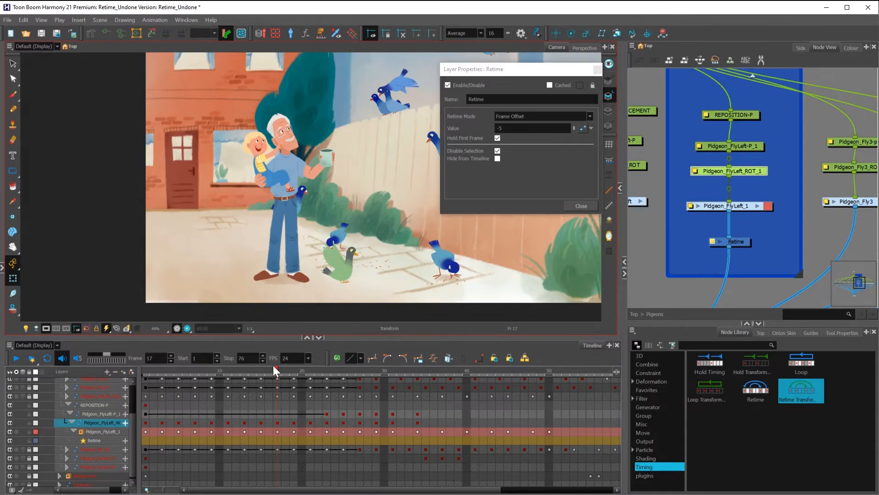
{"action": "left_click_drag", "start_coordinate": [278, 370], "coordinate": [228, 370]}
{"action": "left_click", "coordinate": [245, 369]}
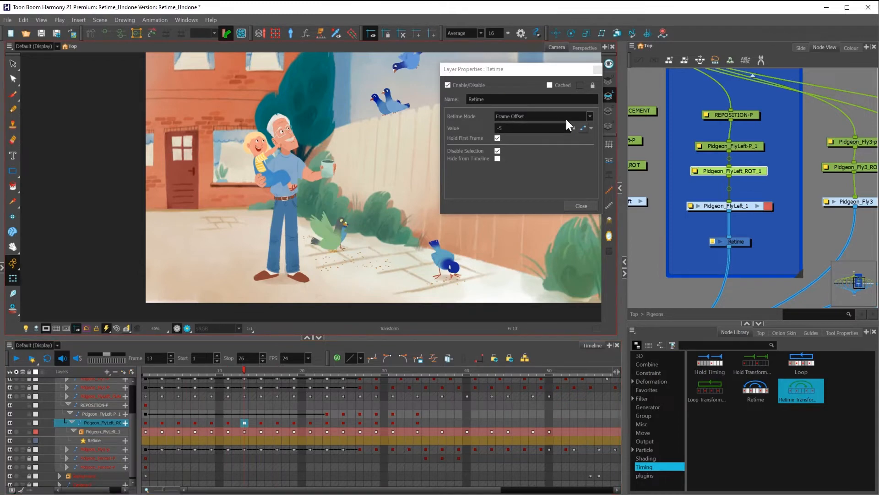
- Turn off Disable Selection for the Retime node, try moving the Pidgeon_FlyLeft_ROT_1 peg, and undo the move
{"action": "left_click", "coordinate": [739, 241]}
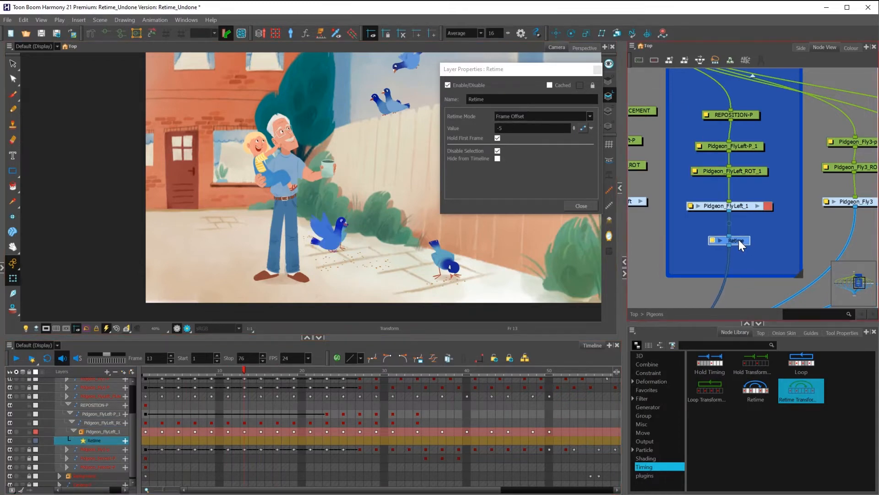
{"action": "left_click", "coordinate": [497, 151]}
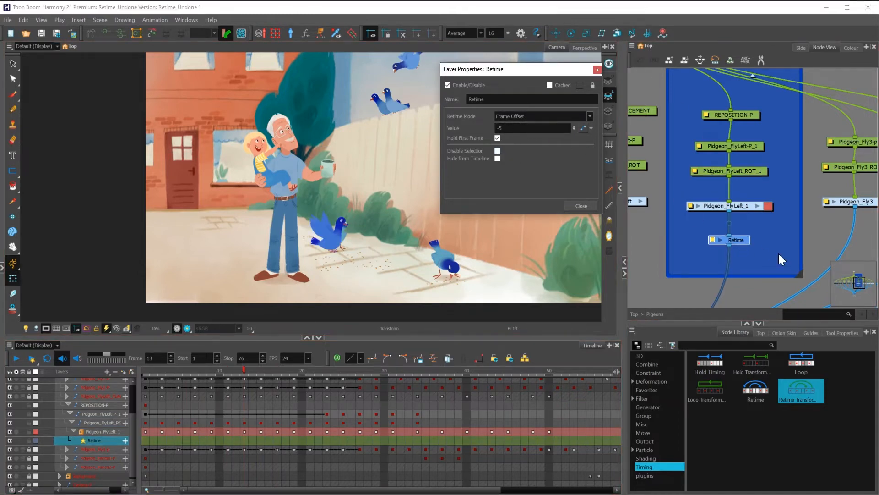
{"action": "left_click", "coordinate": [743, 169]}
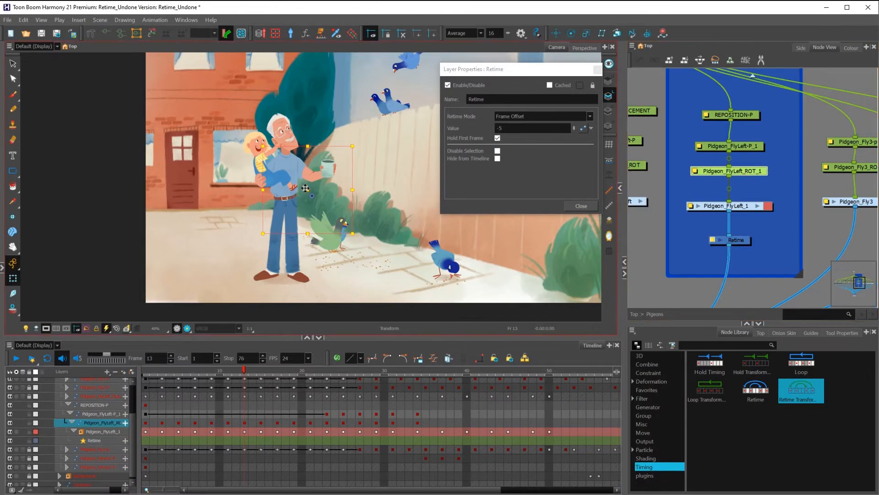
{"action": "left_click_drag", "start_coordinate": [305, 193], "coordinate": [334, 174]}
{"action": "key", "text": "ctrl+z"}
{"action": "left_click", "coordinate": [747, 280]}
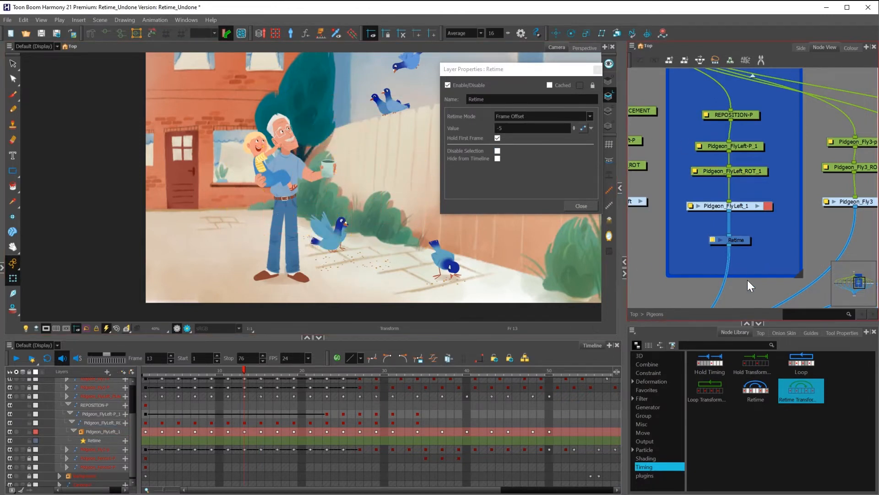
- Turn Disable Selection back on for the Retime node
{"action": "left_click", "coordinate": [498, 151]}
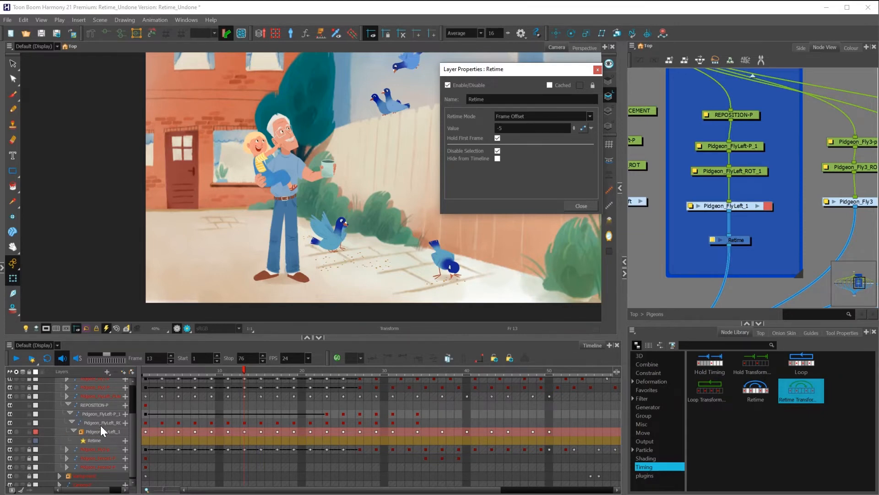
{"action": "left_click_drag", "start_coordinate": [766, 105], "coordinate": [719, 268]}
{"action": "left_click", "coordinate": [768, 179]}
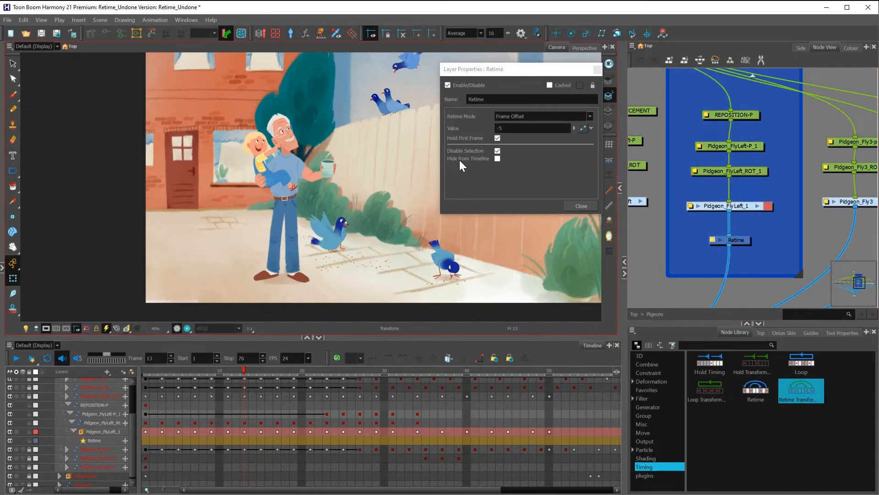
- Hide the Retime node from the timeline and show it there again
{"action": "left_click", "coordinate": [497, 158]}
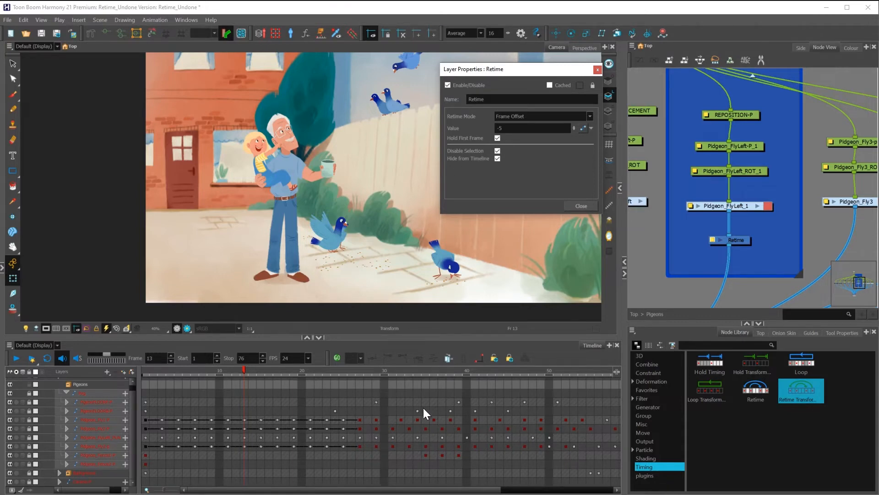
{"action": "left_click", "coordinate": [497, 159]}
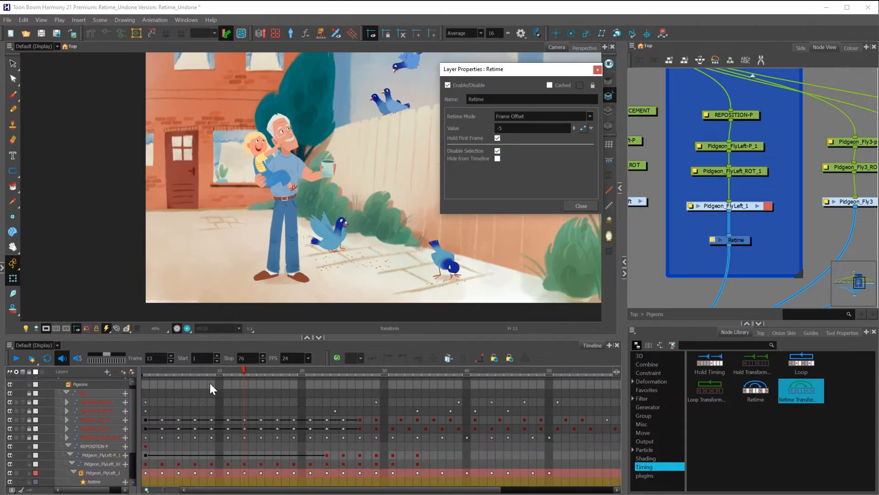
{"action": "left_click_drag", "start_coordinate": [270, 366], "coordinate": [435, 395]}
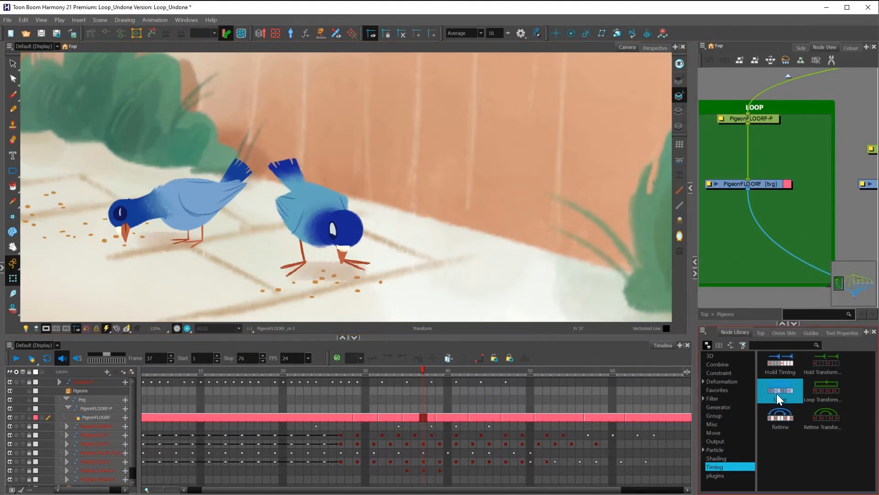
- Add a Loop node and a Loop-Transformation node to the LOOP backdrop and widen the node view
{"action": "left_click_drag", "start_coordinate": [778, 392], "coordinate": [742, 243]}
{"action": "left_click_drag", "start_coordinate": [825, 391], "coordinate": [772, 269]}
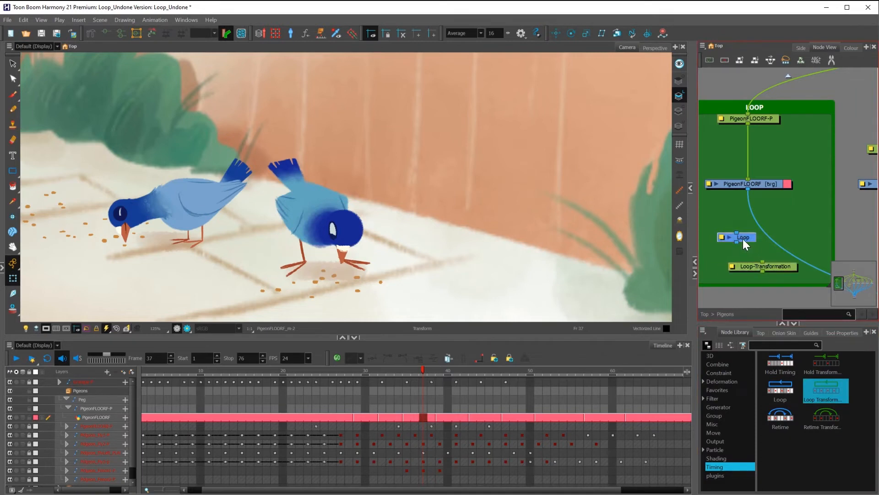
{"action": "left_click_drag", "start_coordinate": [742, 239], "coordinate": [703, 230]}
{"action": "left_click", "coordinate": [672, 158]}
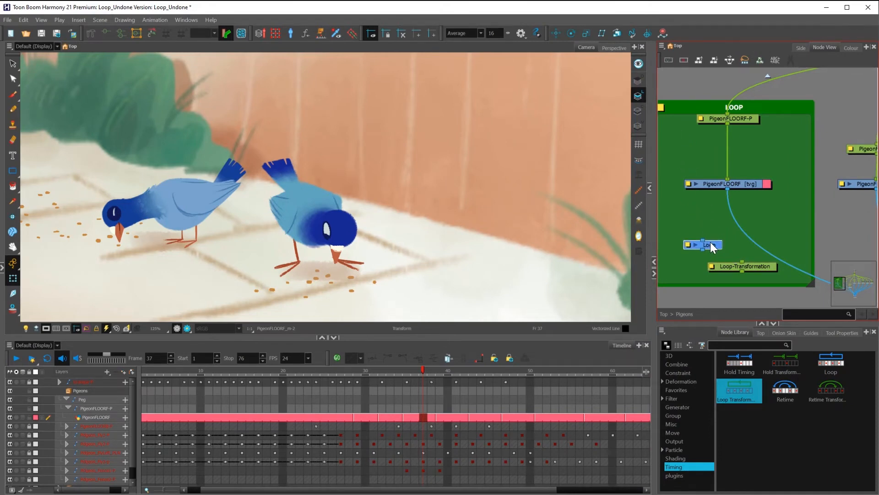
- Move the PigeonFLOORF drawing node closer to its peg and arrange the Loop and Loop-Transformation nodes below it
{"action": "left_click", "coordinate": [740, 182]}
{"action": "left_click_drag", "start_coordinate": [742, 168], "coordinate": [741, 163]}
{"action": "left_click_drag", "start_coordinate": [703, 239], "coordinate": [703, 207]}
{"action": "left_click_drag", "start_coordinate": [711, 243], "coordinate": [711, 228]}
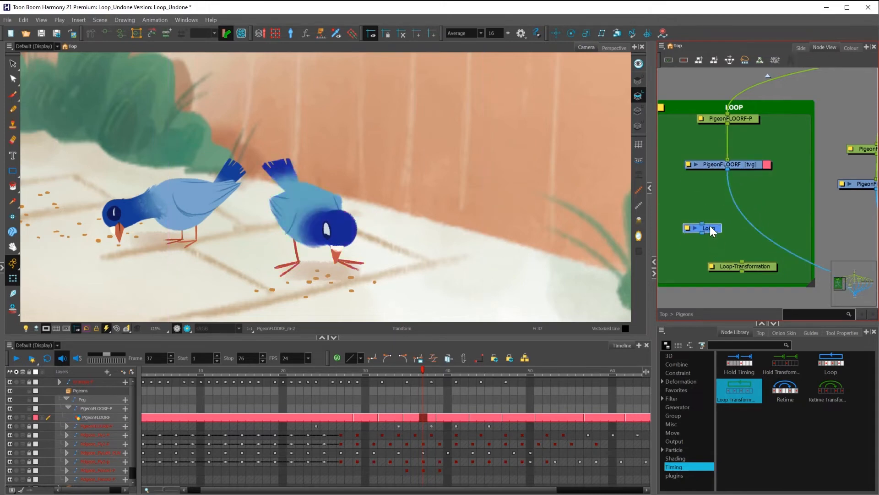
{"action": "left_click_drag", "start_coordinate": [699, 187], "coordinate": [696, 288]}
{"action": "left_click_drag", "start_coordinate": [711, 225], "coordinate": [688, 246]}
{"action": "left_click_drag", "start_coordinate": [750, 272], "coordinate": [748, 249]}
- Move the PigeonFLOORF drawing node back down below its peg and delete the Loop-Transformation node
{"action": "left_click", "coordinate": [742, 120]}
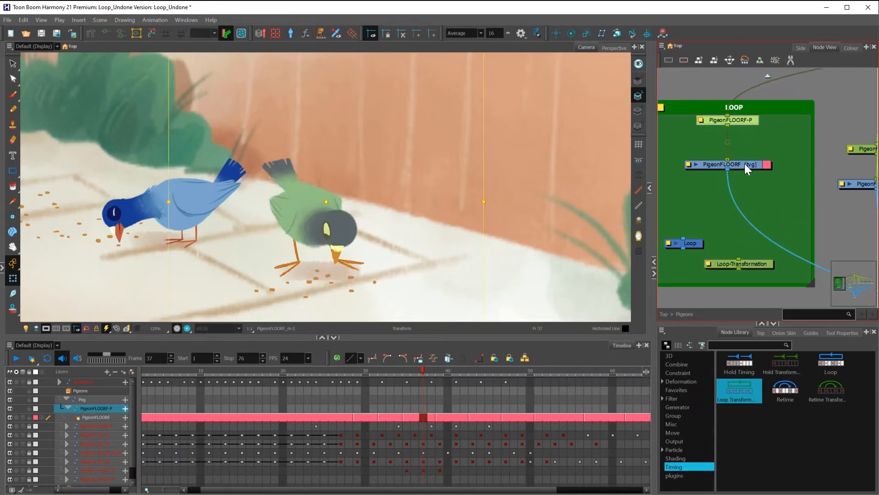
{"action": "left_click_drag", "start_coordinate": [744, 163], "coordinate": [745, 183]}
{"action": "left_click_drag", "start_coordinate": [741, 119], "coordinate": [739, 121]}
{"action": "mouse_move", "coordinate": [741, 263]}
{"action": "left_mouse_down"}
{"action": "mouse_move", "coordinate": [784, 184]}
{"action": "mouse_move", "coordinate": [759, 131]}
{"action": "mouse_move", "coordinate": [744, 264]}
{"action": "mouse_move", "coordinate": [728, 247]}
{"action": "mouse_move", "coordinate": [702, 145]}
{"action": "mouse_move", "coordinate": [739, 262]}
{"action": "mouse_move", "coordinate": [728, 274]}
{"action": "left_mouse_up"}
{"action": "key", "text": "Delete"}
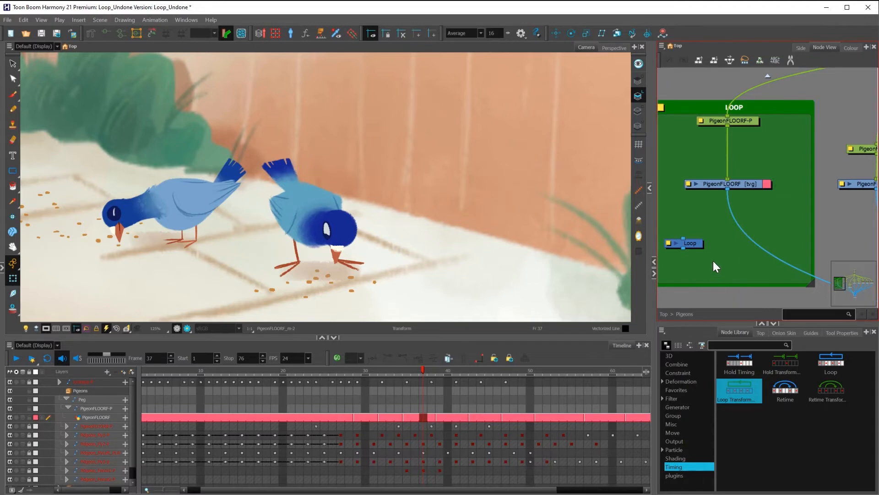
- Select the PigeonFLOORF drawing node and scrub back to frame 32 to examine the pigeon's pecking
{"action": "left_click", "coordinate": [717, 184]}
{"action": "left_click_drag", "start_coordinate": [425, 372], "coordinate": [382, 380]}
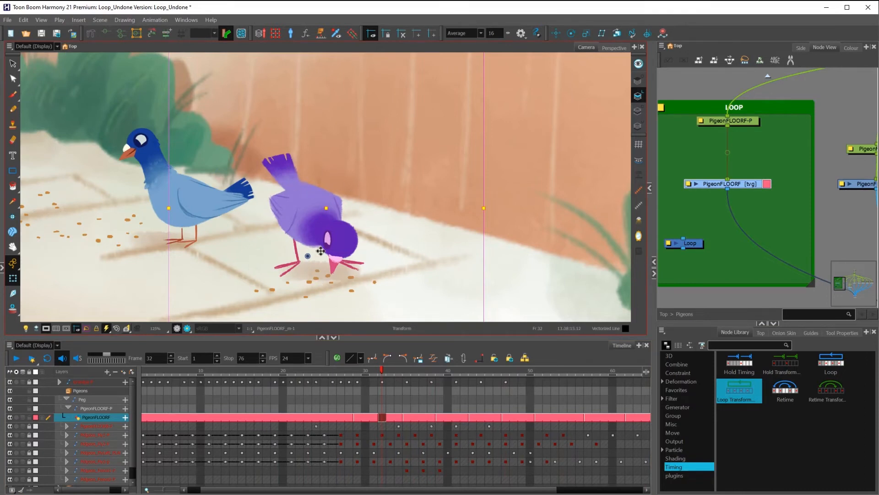
{"action": "left_click", "coordinate": [712, 271]}
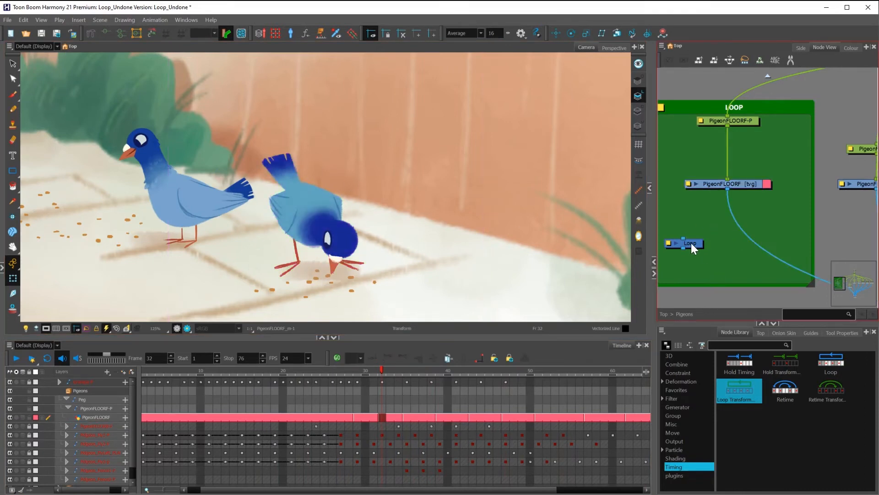
- Insert the Loop node into PigeonFLOORF's output connection and align it directly beneath the drawing node
{"action": "left_click_drag", "start_coordinate": [697, 241], "coordinate": [737, 226]}
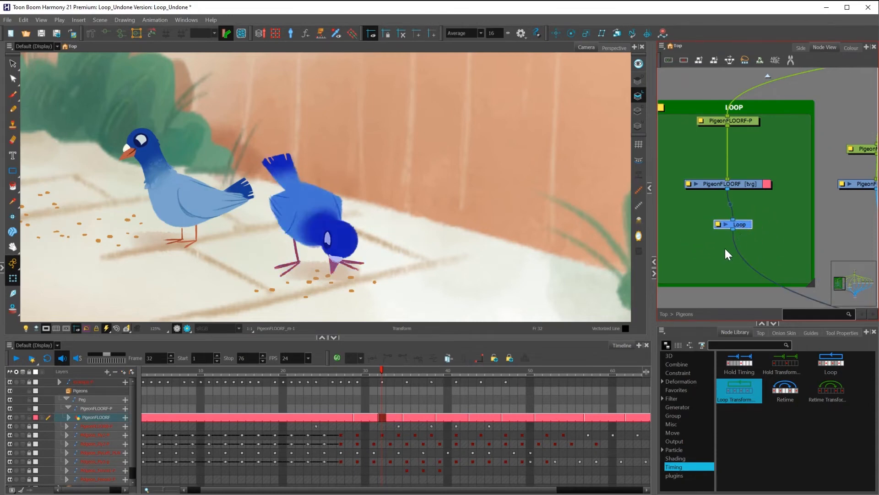
{"action": "left_click", "coordinate": [709, 296]}
{"action": "left_click", "coordinate": [740, 225]}
- Open the Loop node's properties and scrub the timeline to frame 26 to locate the start of the pecking cycle
{"action": "scroll", "coordinate": [483, 281], "scroll_direction": "down", "scroll_amount": 2}
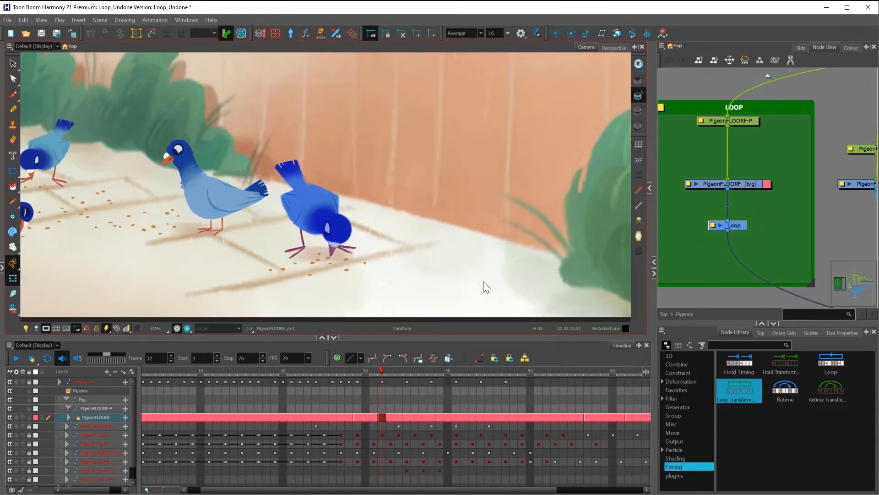
{"action": "left_click_drag", "start_coordinate": [379, 368], "coordinate": [425, 366]}
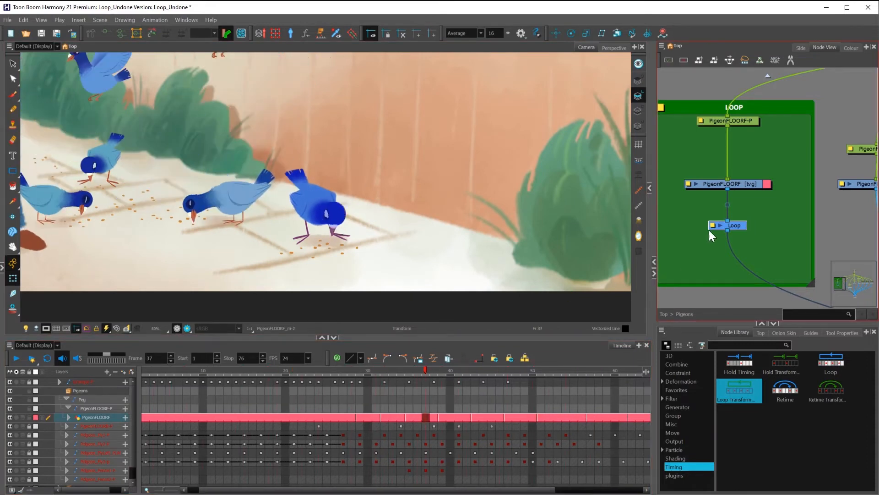
{"action": "double_click", "coordinate": [713, 224]}
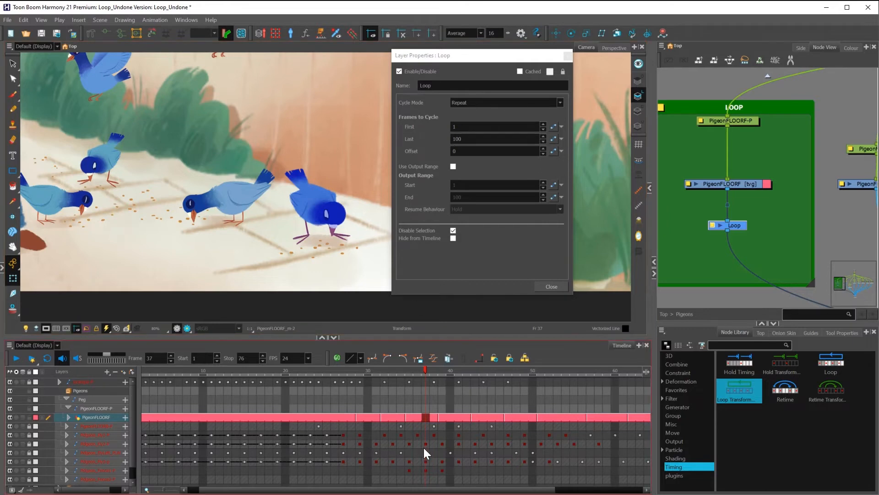
{"action": "left_click_drag", "start_coordinate": [477, 490], "coordinate": [586, 492]}
{"action": "left_click_drag", "start_coordinate": [572, 369], "coordinate": [613, 369]}
{"action": "left_click_drag", "start_coordinate": [545, 367], "coordinate": [292, 383]}
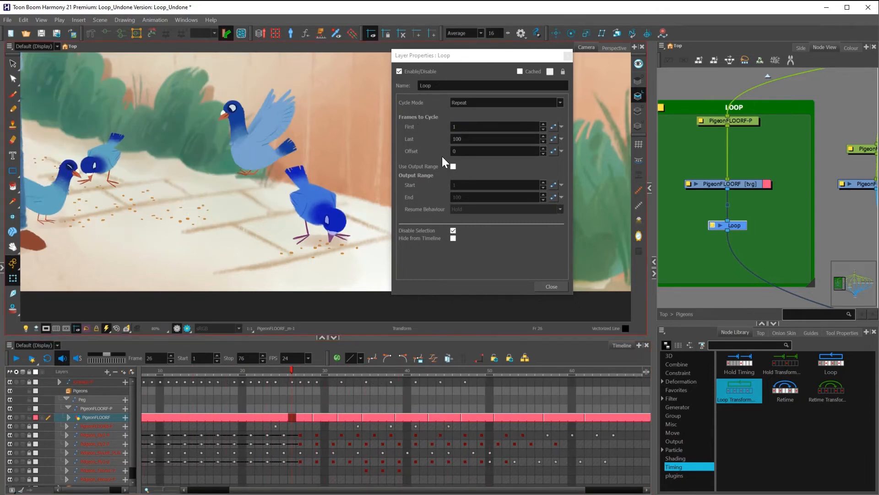
- Set the Loop node's First frame to cycle to 26 and scrub to frame 53 to examine the pecking
{"action": "double_click", "coordinate": [457, 126]}
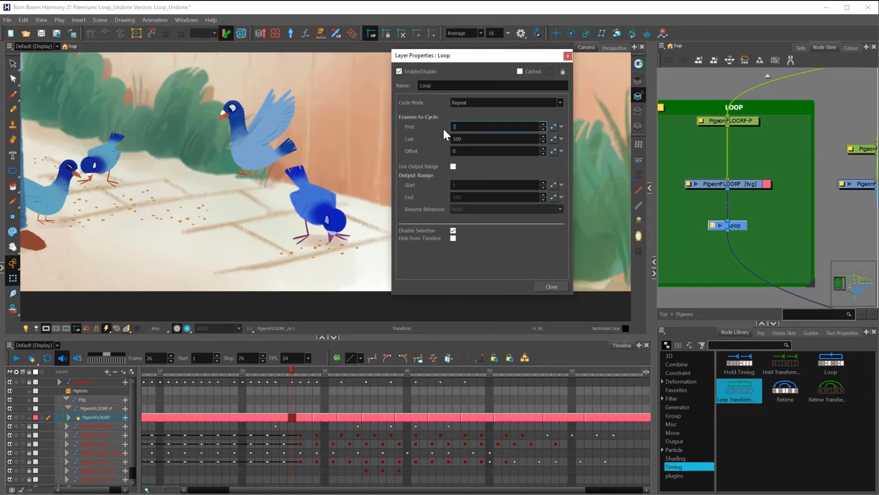
{"action": "type", "text": "267"}
{"action": "key", "text": "BackSpace"}
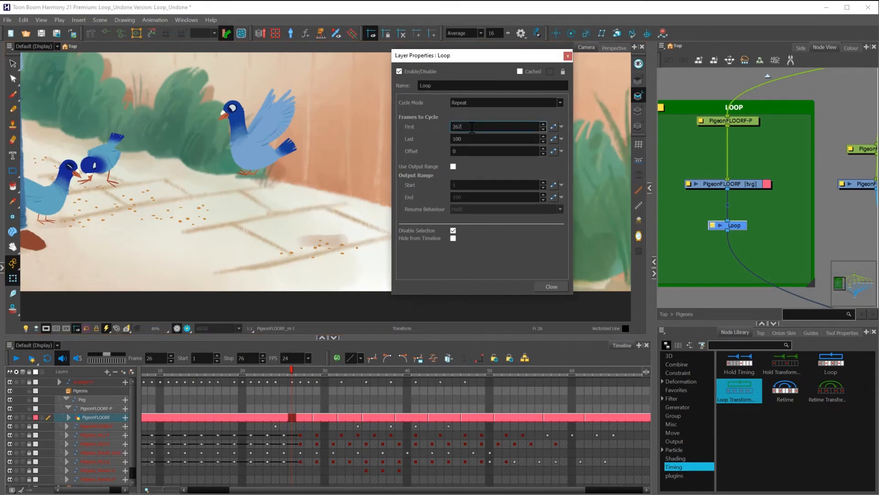
{"action": "key", "text": "Return"}
{"action": "mouse_move", "coordinate": [295, 370]}
{"action": "left_mouse_down"}
{"action": "mouse_move", "coordinate": [553, 384]}
{"action": "mouse_move", "coordinate": [290, 386]}
{"action": "mouse_move", "coordinate": [482, 372]}
{"action": "mouse_move", "coordinate": [445, 375]}
{"action": "mouse_move", "coordinate": [461, 365]}
{"action": "mouse_move", "coordinate": [449, 369]}
{"action": "mouse_move", "coordinate": [612, 373]}
{"action": "mouse_move", "coordinate": [515, 386]}
{"action": "left_mouse_up"}
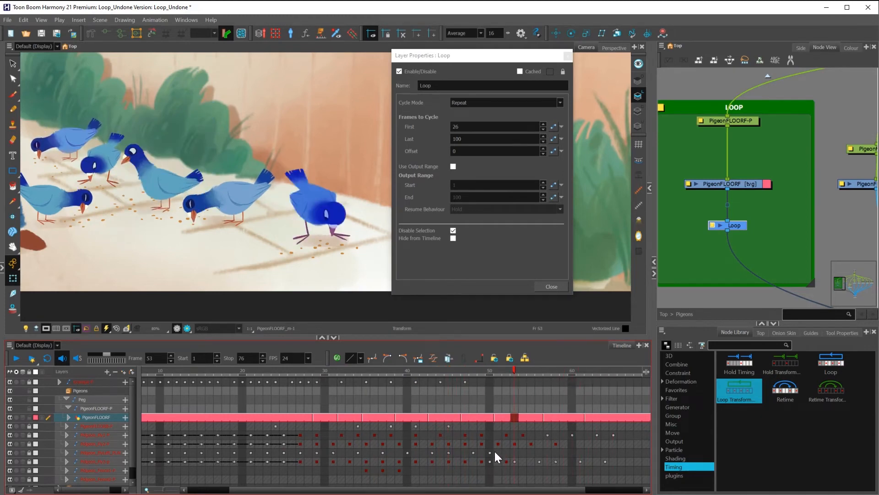
- Set the Loop node's Last frame to cycle to 53 and return the timeline to frame 1
{"action": "double_click", "coordinate": [459, 139]}
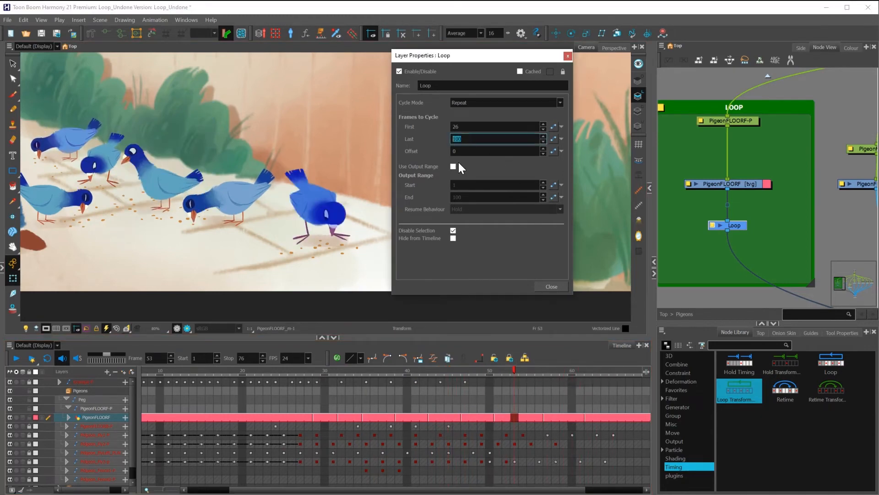
{"action": "type", "text": "53"}
{"action": "key", "text": "Return"}
{"action": "left_click_drag", "start_coordinate": [476, 490], "coordinate": [417, 490]}
{"action": "left_click_drag", "start_coordinate": [566, 367], "coordinate": [114, 380]}
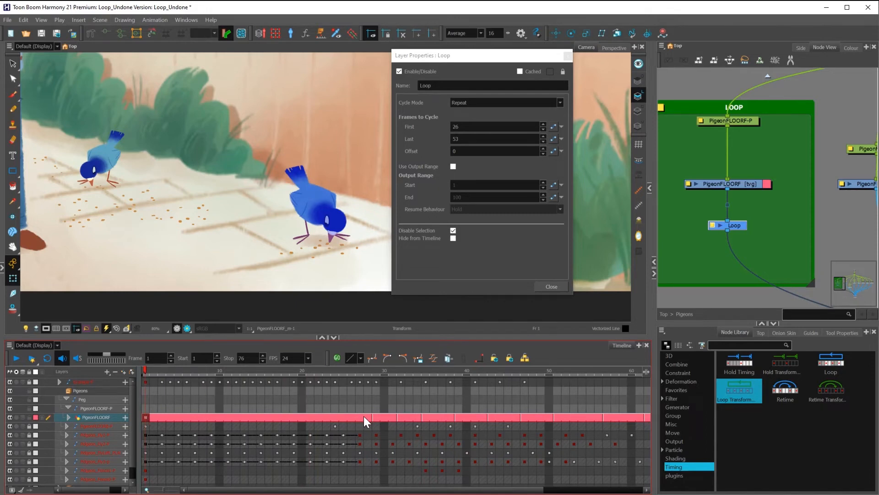
- Select the PigeonFLOORF drawing node and scrub from frame 1 to frame 31 to examine its drawings
{"action": "left_click", "coordinate": [738, 183]}
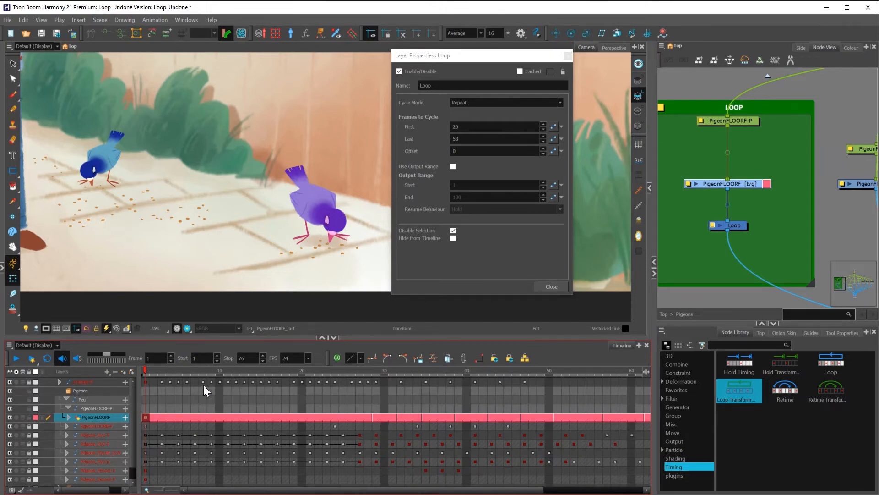
{"action": "left_click_drag", "start_coordinate": [147, 370], "coordinate": [157, 422]}
{"action": "left_click", "coordinate": [358, 371]}
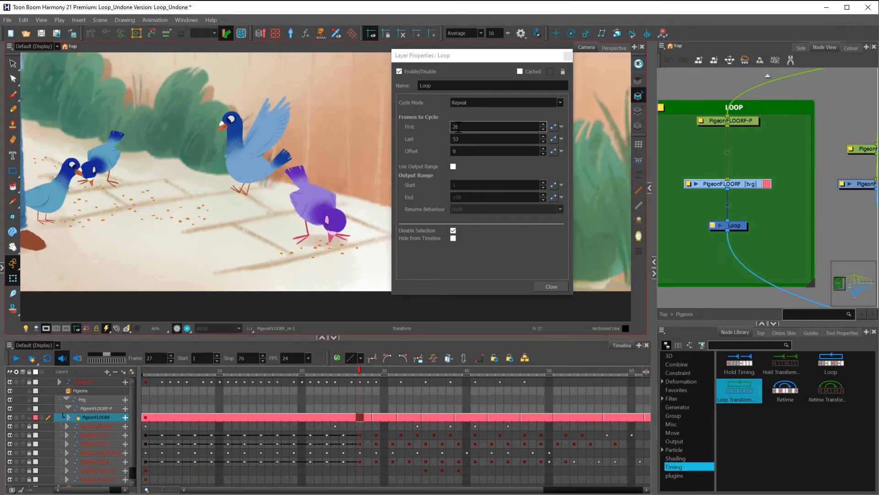
{"action": "left_click_drag", "start_coordinate": [359, 370], "coordinate": [393, 389]}
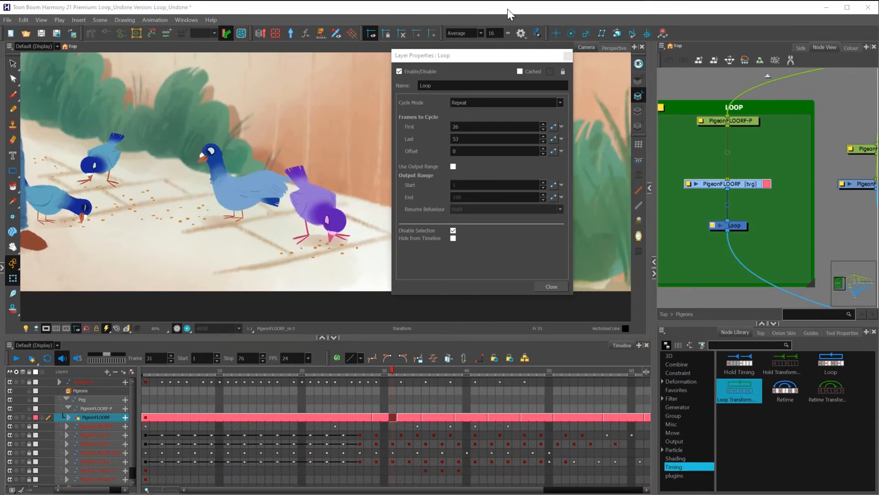
{"action": "left_click", "coordinate": [499, 61]}
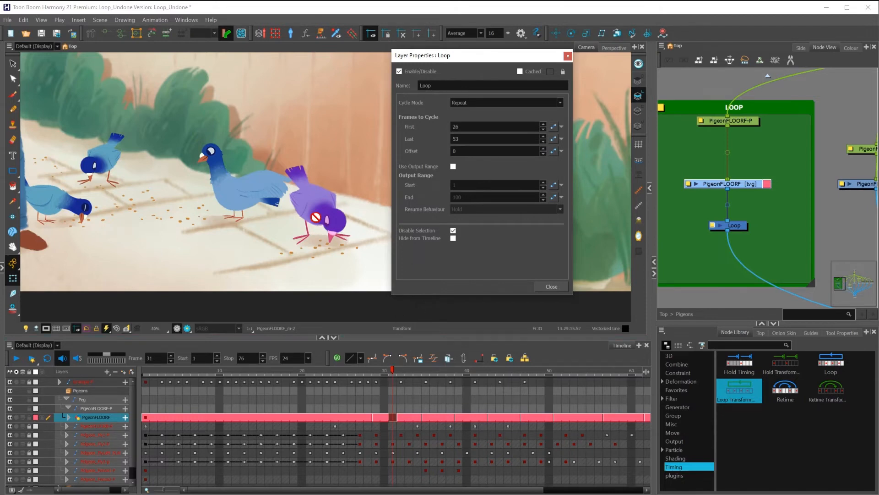
{"action": "left_click", "coordinate": [536, 150]}
{"action": "left_click", "coordinate": [542, 153]}
{"action": "left_click", "coordinate": [543, 147]}
{"action": "left_click", "coordinate": [431, 129]}
{"action": "left_click", "coordinate": [432, 141]}
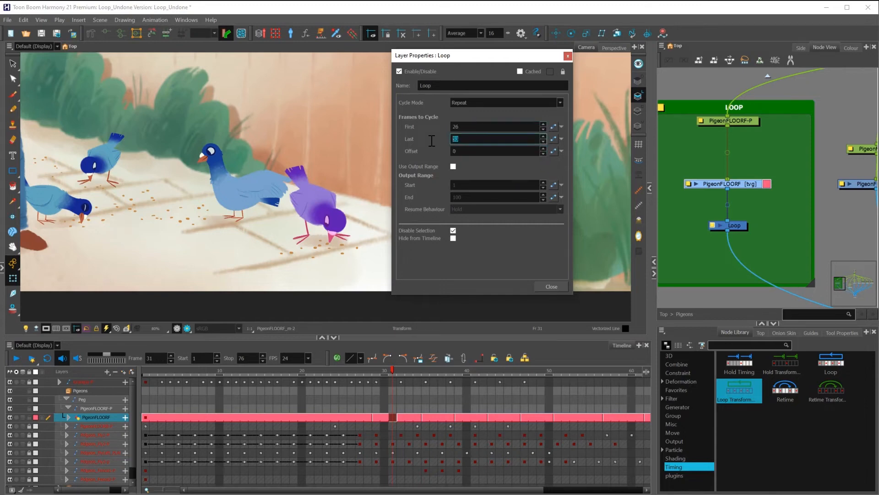
{"action": "left_click", "coordinate": [450, 126]}
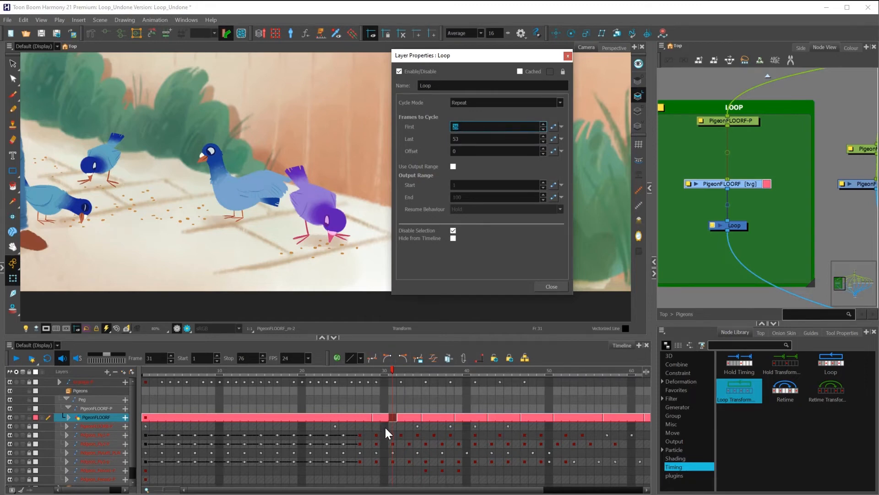
- Select the Loop node to show its layer in the timeline and set its First frame to cycle to 29
{"action": "left_click", "coordinate": [738, 224]}
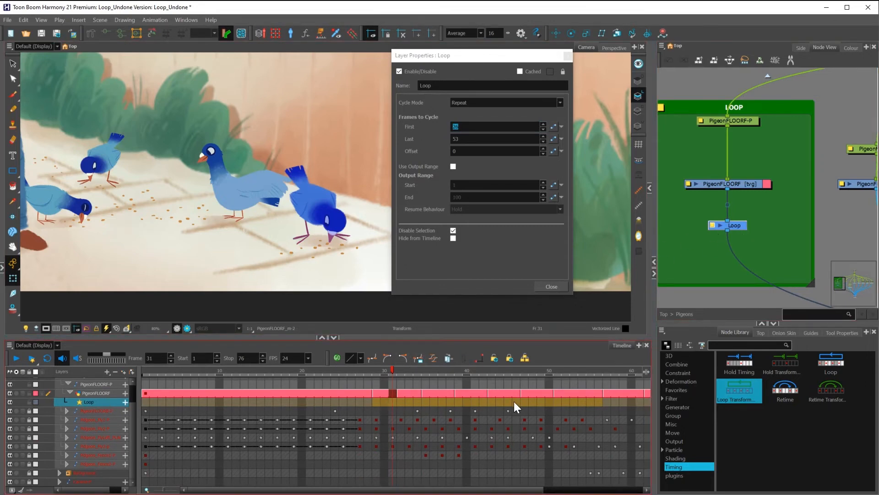
{"action": "left_click_drag", "start_coordinate": [381, 489], "coordinate": [413, 490]}
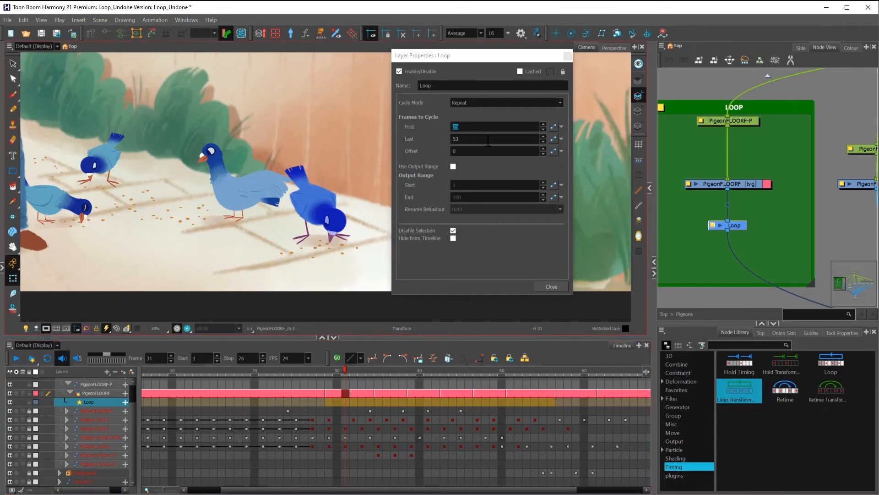
{"action": "left_click_drag", "start_coordinate": [469, 126], "coordinate": [443, 136]}
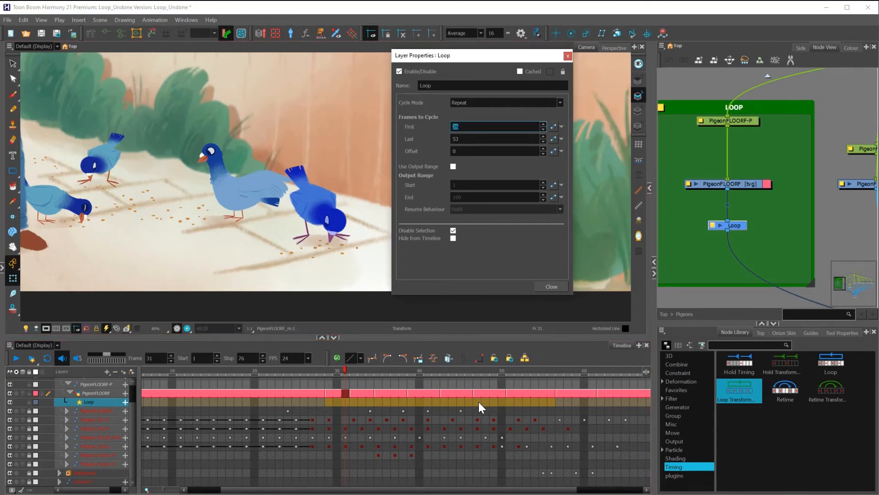
{"action": "type", "text": "29"}
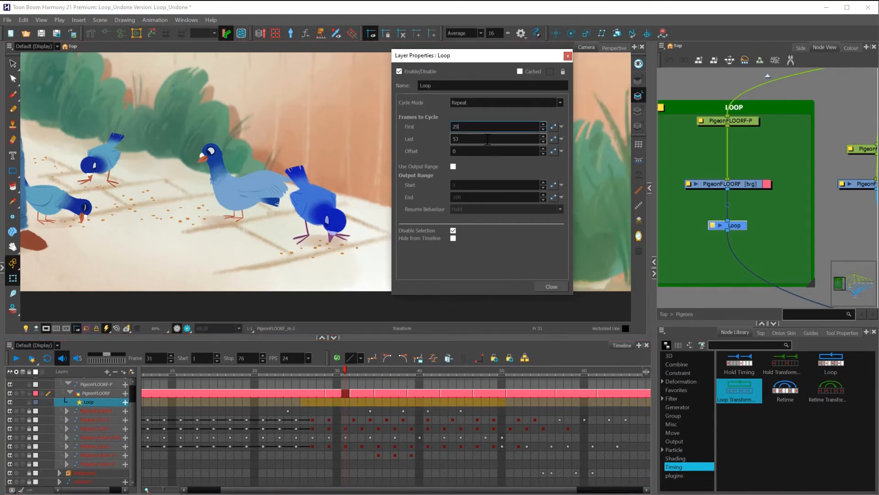
{"action": "left_click", "coordinate": [498, 257]}
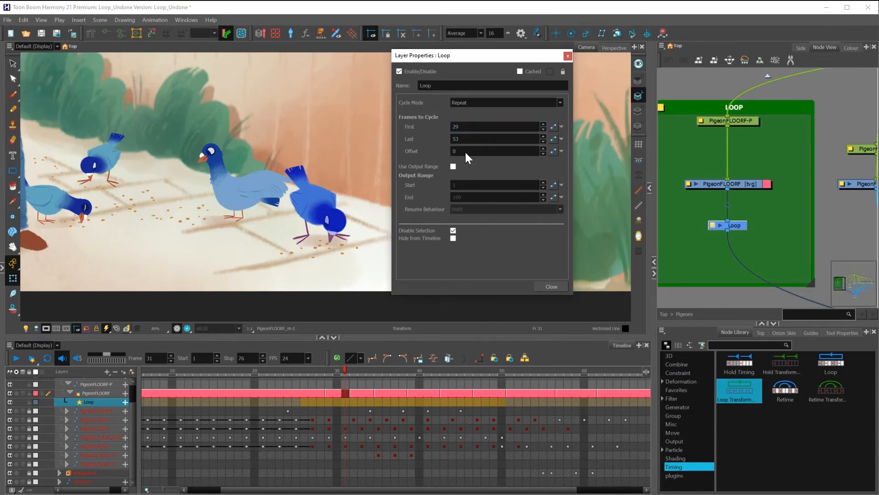
- Set the Loop node's Last frame to cycle to 65 and examine its cycle range in the timeline
{"action": "key", "text": "Tab"}
{"action": "key", "text": "Tab"}
{"action": "type", "text": "65"}
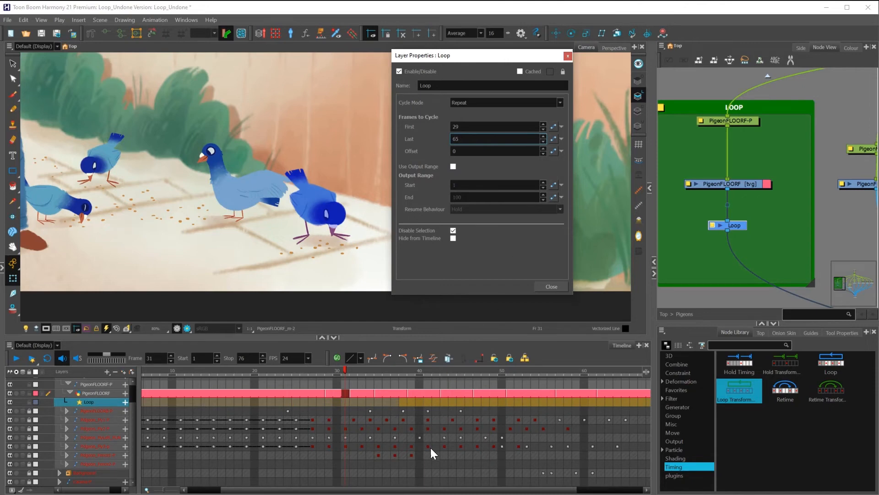
{"action": "left_click_drag", "start_coordinate": [447, 490], "coordinate": [513, 490]}
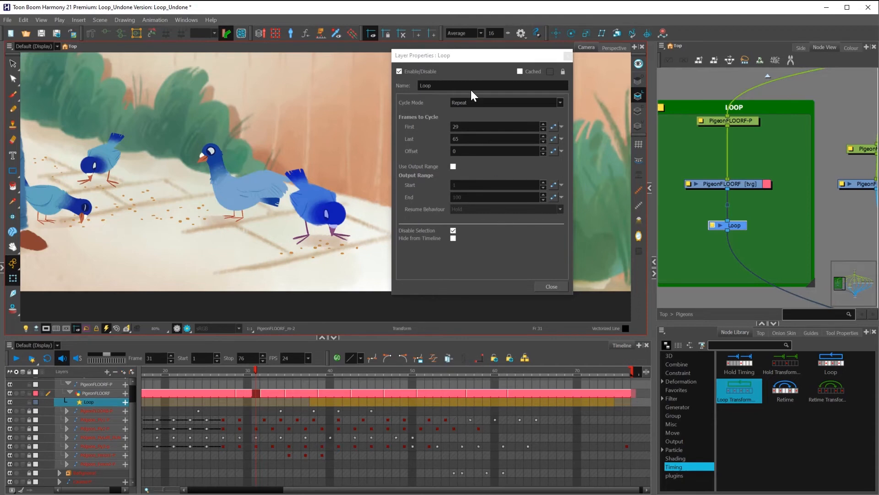
- Enable Use Output Range for the Loop node and set the range's End frame to 25
{"action": "left_click_drag", "start_coordinate": [479, 55], "coordinate": [535, 48]}
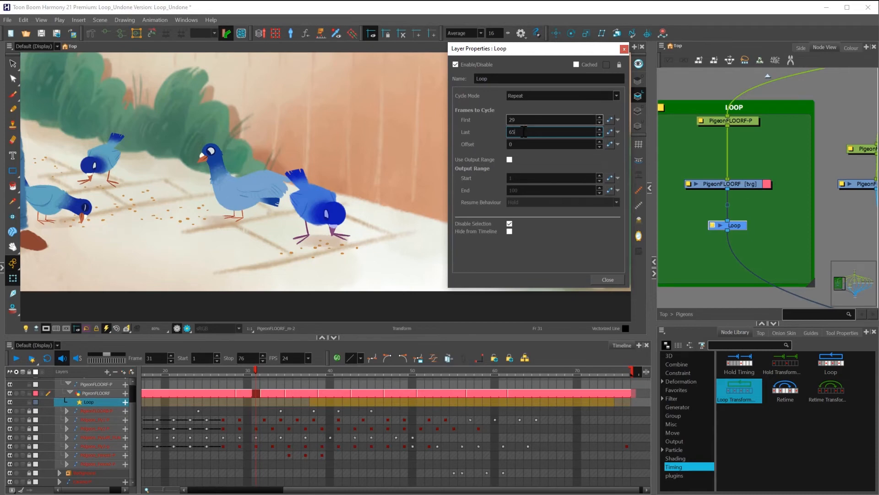
{"action": "left_click", "coordinate": [509, 160]}
{"action": "left_click_drag", "start_coordinate": [365, 490], "coordinate": [298, 490]}
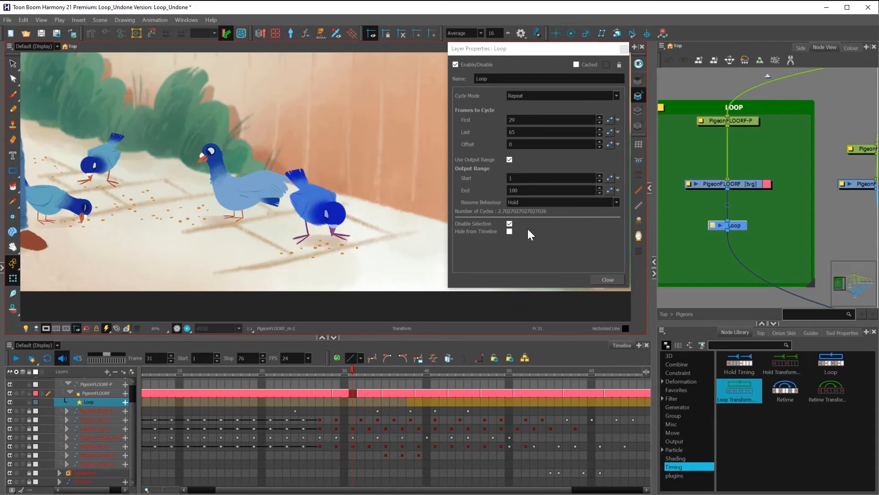
{"action": "left_click_drag", "start_coordinate": [398, 490], "coordinate": [368, 490]}
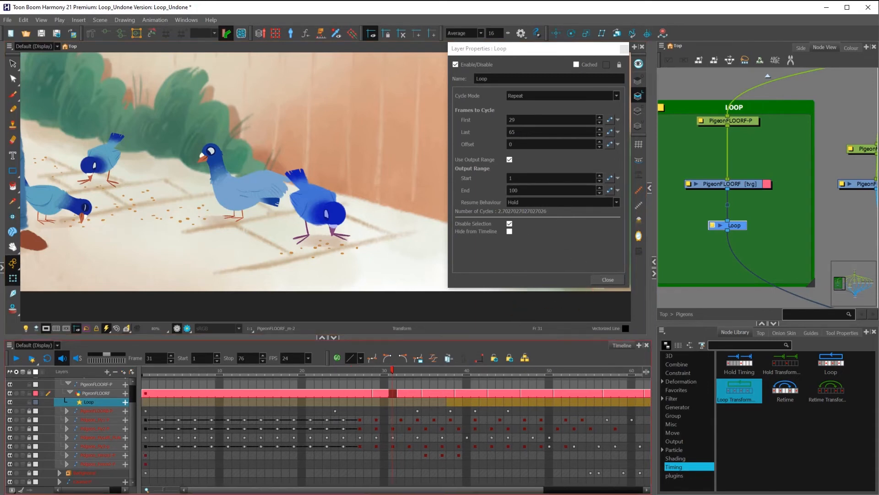
{"action": "left_click_drag", "start_coordinate": [524, 190], "coordinate": [466, 188]}
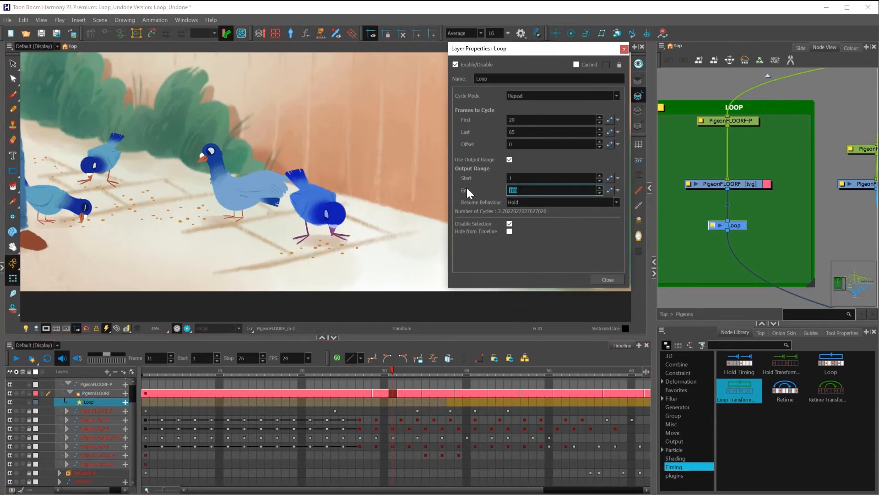
{"action": "type", "text": "25"}
{"action": "key", "text": "Return"}
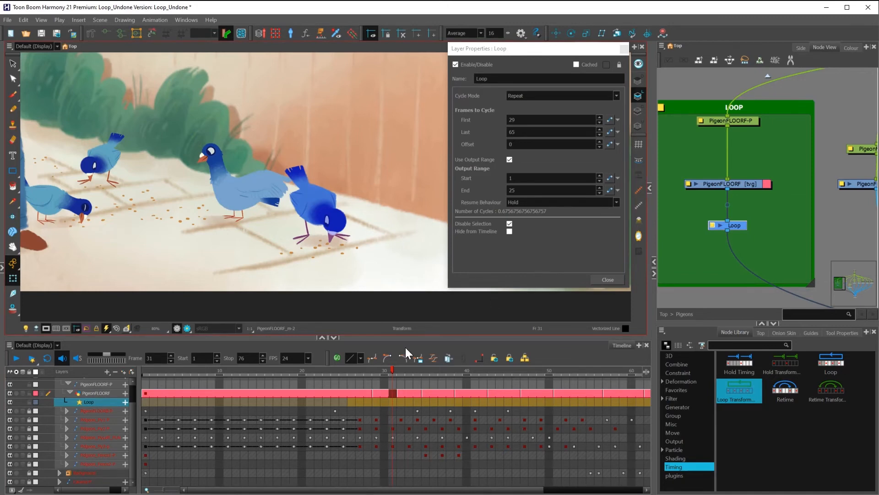
- Scrub the timeline past the end of the output range and return to frame 26 to examine the Hold behaviour
{"action": "left_click_drag", "start_coordinate": [393, 369], "coordinate": [634, 384]}
{"action": "mouse_move", "coordinate": [391, 376]}
{"action": "left_mouse_down"}
{"action": "mouse_move", "coordinate": [576, 372]}
{"action": "mouse_move", "coordinate": [166, 374]}
{"action": "mouse_move", "coordinate": [634, 372]}
{"action": "mouse_move", "coordinate": [196, 377]}
{"action": "mouse_move", "coordinate": [600, 380]}
{"action": "mouse_move", "coordinate": [449, 375]}
{"action": "mouse_move", "coordinate": [567, 369]}
{"action": "mouse_move", "coordinate": [408, 372]}
{"action": "mouse_move", "coordinate": [600, 381]}
{"action": "mouse_move", "coordinate": [132, 380]}
{"action": "mouse_move", "coordinate": [343, 366]}
{"action": "mouse_move", "coordinate": [570, 376]}
{"action": "mouse_move", "coordinate": [264, 386]}
{"action": "mouse_move", "coordinate": [286, 365]}
{"action": "mouse_move", "coordinate": [392, 369]}
{"action": "left_mouse_up"}
{"action": "left_click_drag", "start_coordinate": [393, 370], "coordinate": [355, 386]}
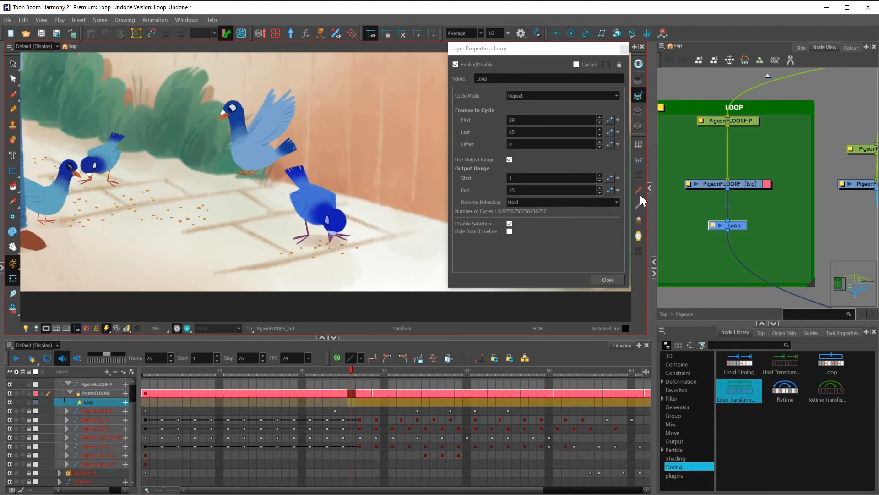
- Set the Loop node's Resume Behaviour to Continue From Looped Frame and scrub to frame 74 to examine the pecking
{"action": "left_click", "coordinate": [617, 202]}
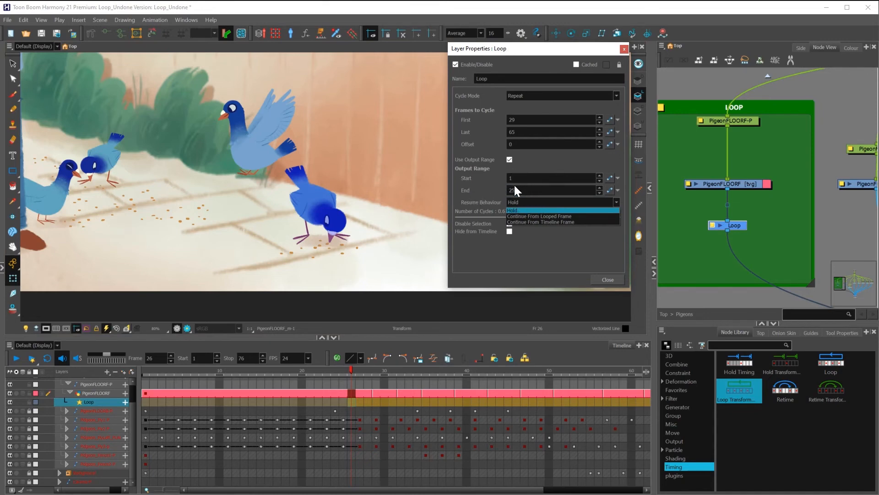
{"action": "left_click", "coordinate": [556, 215]}
{"action": "left_click_drag", "start_coordinate": [348, 371], "coordinate": [269, 370]}
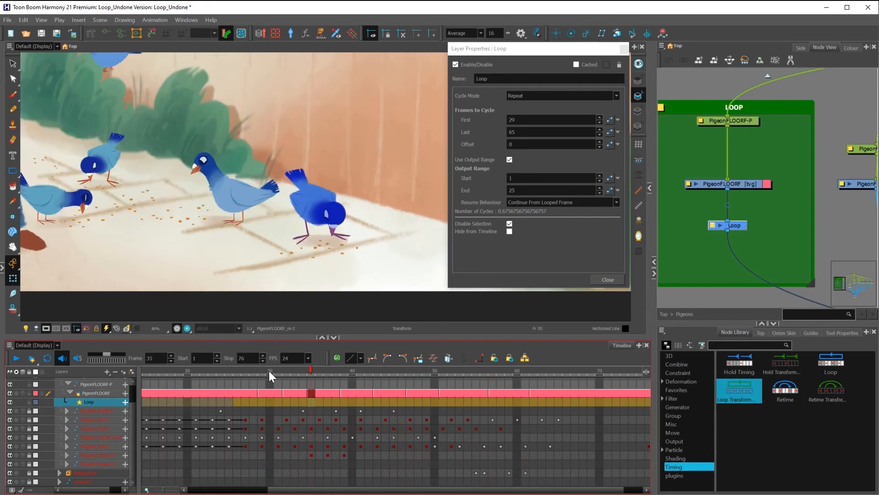
{"action": "left_click_drag", "start_coordinate": [212, 367], "coordinate": [607, 370]}
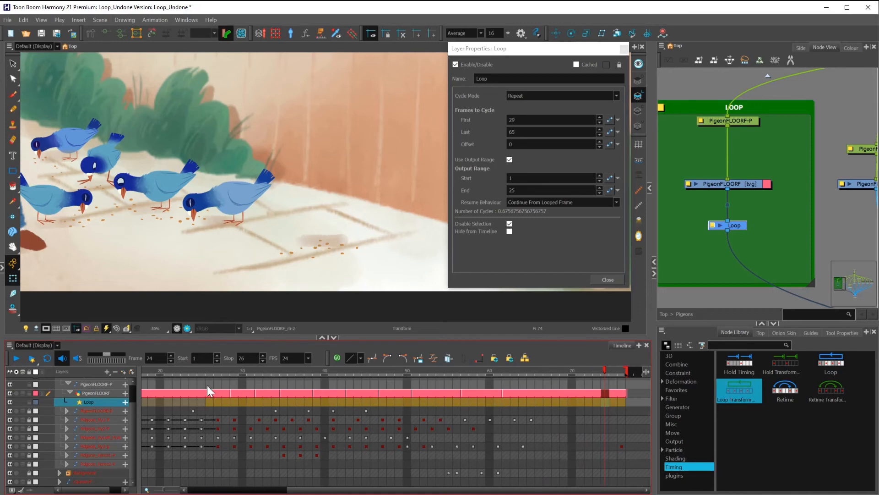
- Mark PigeonFLOORF's drawings from frame 26 onward, deselect them, and scrub between frames 76 and 22 to examine the resumed animation
{"action": "left_click_drag", "start_coordinate": [208, 393], "coordinate": [546, 396]}
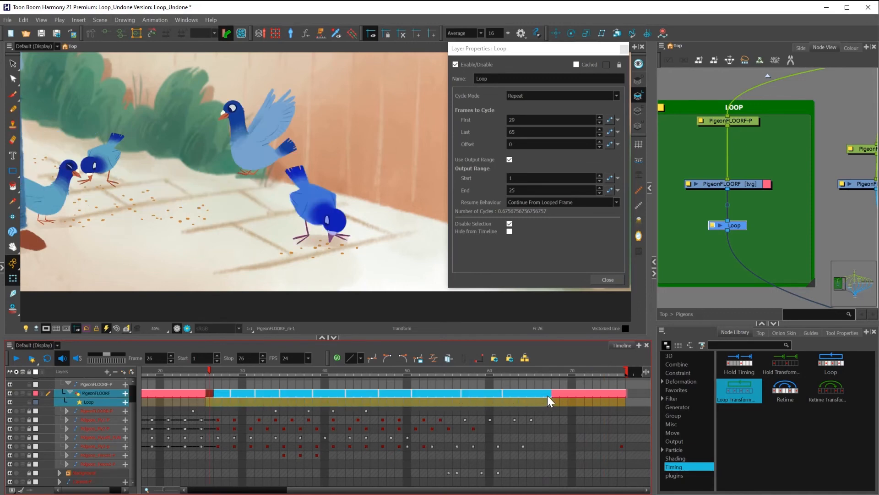
{"action": "left_click", "coordinate": [688, 297]}
{"action": "left_click_drag", "start_coordinate": [219, 370], "coordinate": [626, 373]}
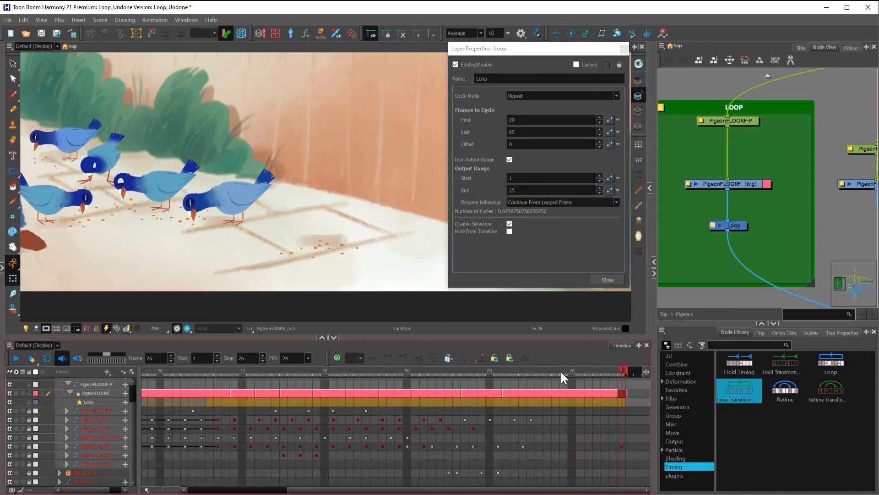
{"action": "left_click_drag", "start_coordinate": [561, 372], "coordinate": [437, 371]}
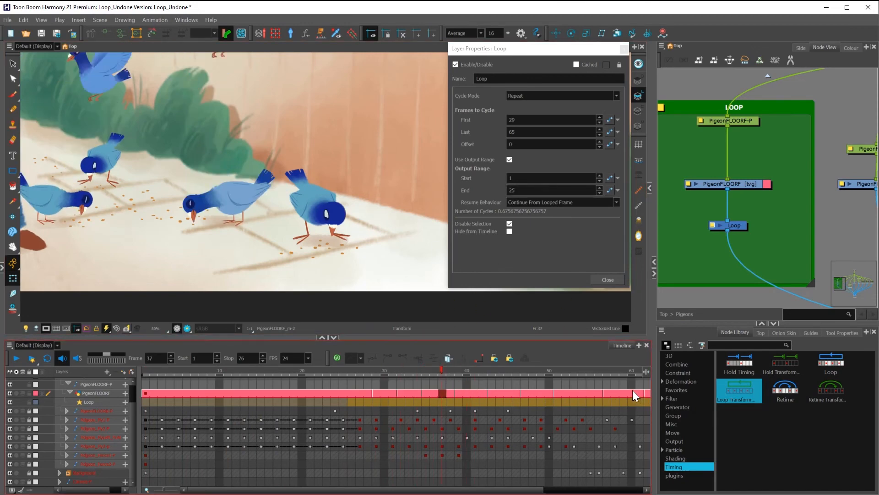
{"action": "left_click_drag", "start_coordinate": [444, 370], "coordinate": [258, 370]}
- Set the Loop node's Resume Behaviour to Continue From Timeline Frame and scrub through PigeonFLOORF's drawings to examine the change
{"action": "left_click", "coordinate": [617, 203]}
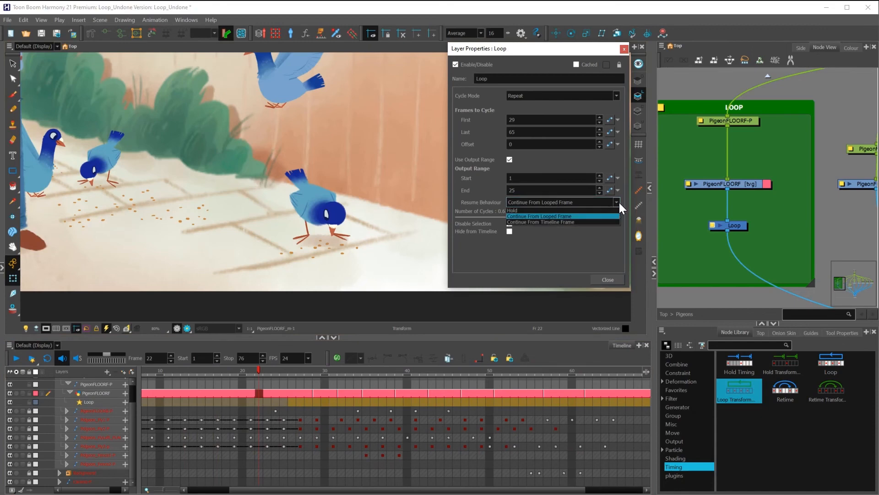
{"action": "left_click", "coordinate": [547, 222]}
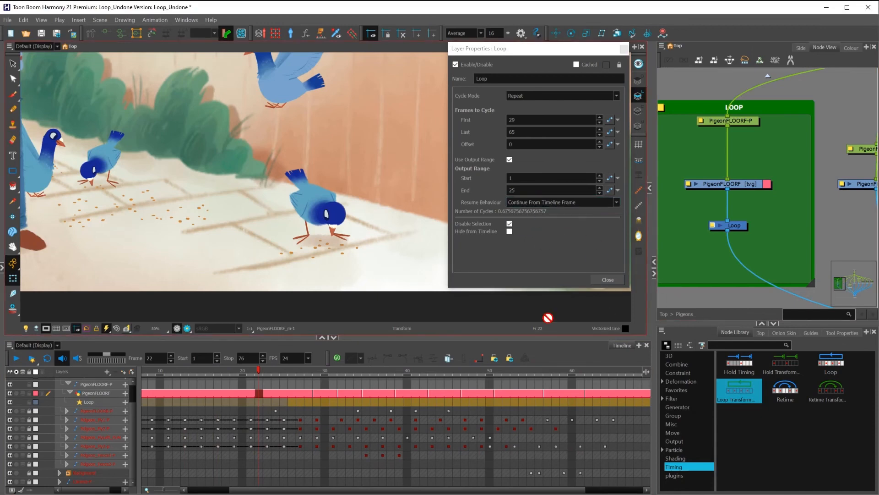
{"action": "left_click_drag", "start_coordinate": [258, 369], "coordinate": [450, 375]}
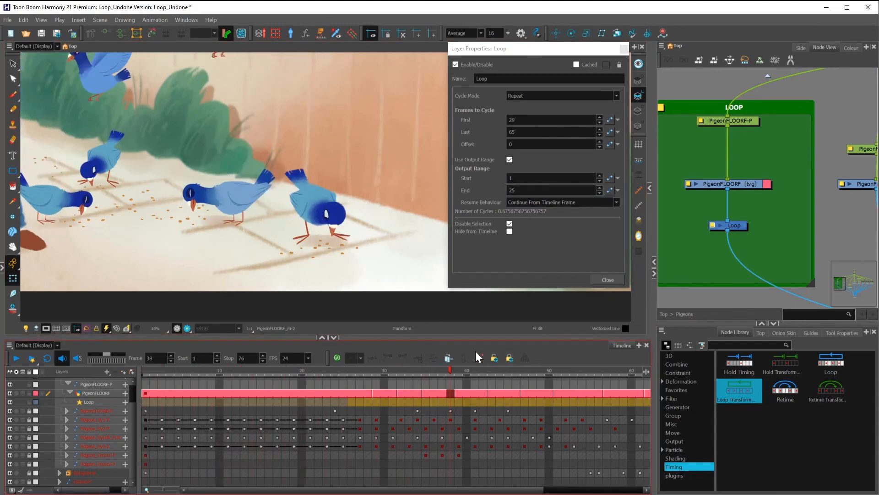
{"action": "left_click", "coordinate": [466, 395]}
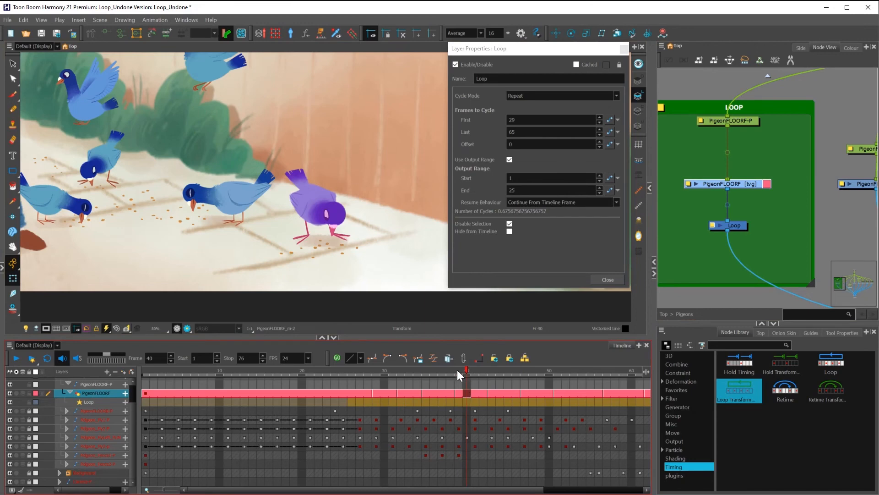
{"action": "left_click_drag", "start_coordinate": [457, 370], "coordinate": [515, 379]}
{"action": "left_click_drag", "start_coordinate": [622, 393], "coordinate": [203, 393]}
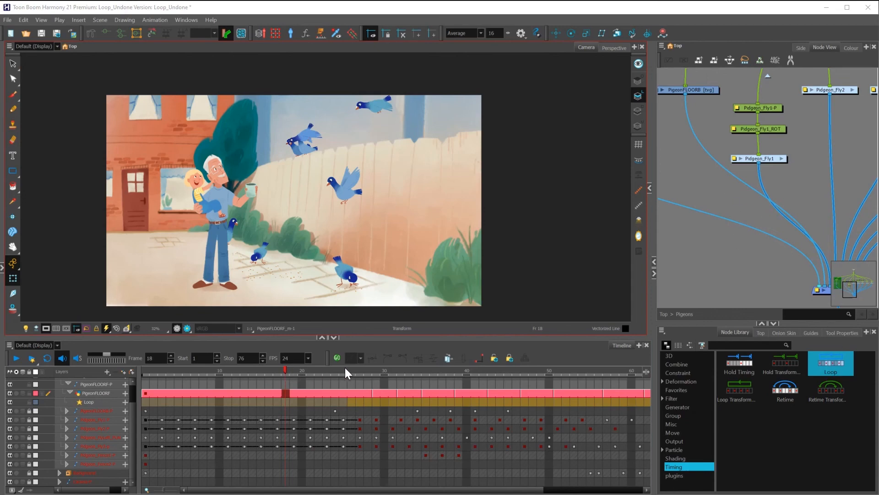
- Scrub to frame 16, insert a Loop node into Pidgeon_Fly1's output connection and open its properties
{"action": "left_click_drag", "start_coordinate": [436, 372], "coordinate": [269, 374]}
{"action": "left_click", "coordinate": [760, 108]}
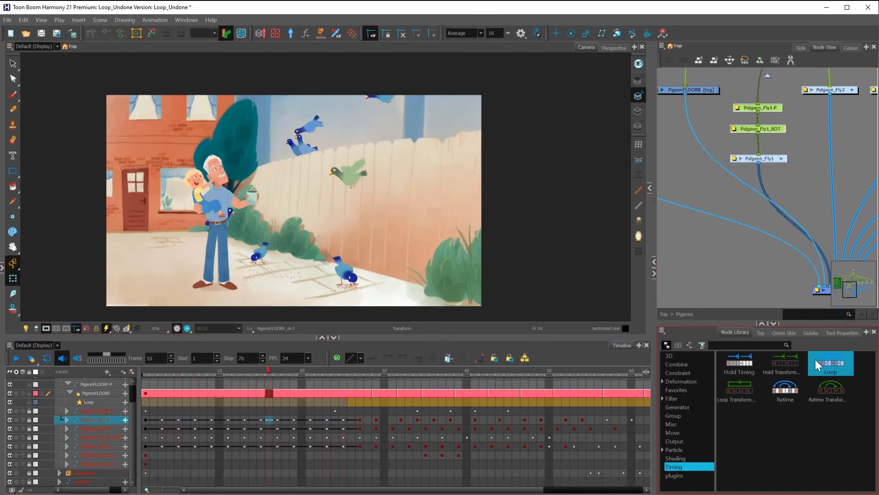
{"action": "left_click_drag", "start_coordinate": [712, 190], "coordinate": [770, 203]}
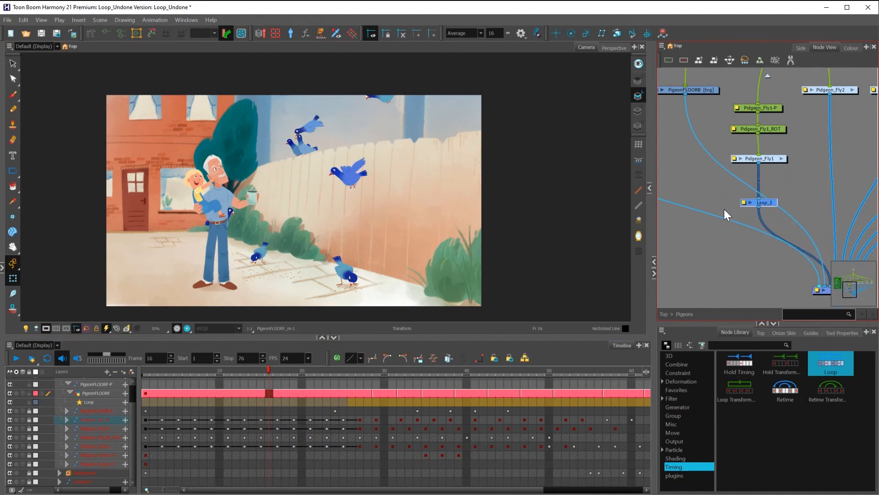
{"action": "left_click", "coordinate": [743, 202]}
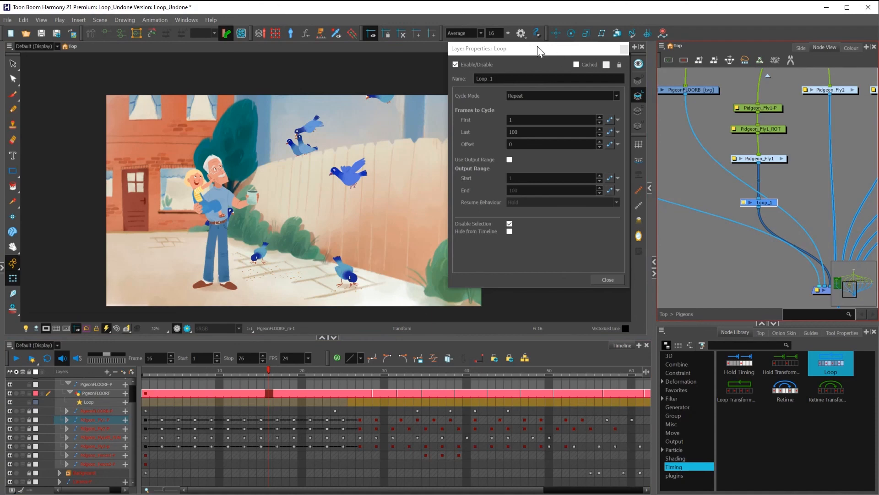
- Find the start of the flying pigeon's wing cycle at frame 13 and set the Loop node's First frame to 13
{"action": "left_click_drag", "start_coordinate": [537, 46], "coordinate": [535, 68]}
{"action": "mouse_move", "coordinate": [270, 372]}
{"action": "left_mouse_down"}
{"action": "mouse_move", "coordinate": [175, 379]}
{"action": "mouse_move", "coordinate": [262, 392]}
{"action": "mouse_move", "coordinate": [364, 387]}
{"action": "mouse_move", "coordinate": [276, 382]}
{"action": "left_mouse_up"}
{"action": "left_click_drag", "start_coordinate": [223, 380], "coordinate": [243, 381]}
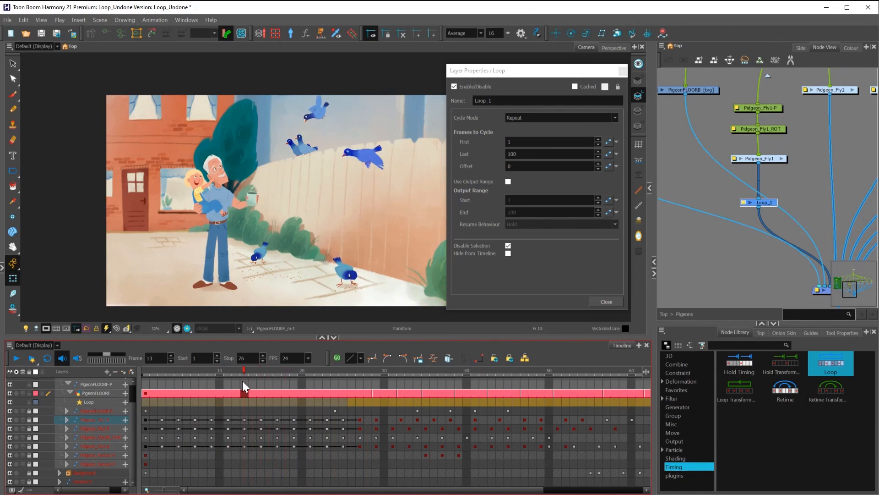
{"action": "left_click_drag", "start_coordinate": [525, 141], "coordinate": [477, 144]}
{"action": "type", "text": "13"}
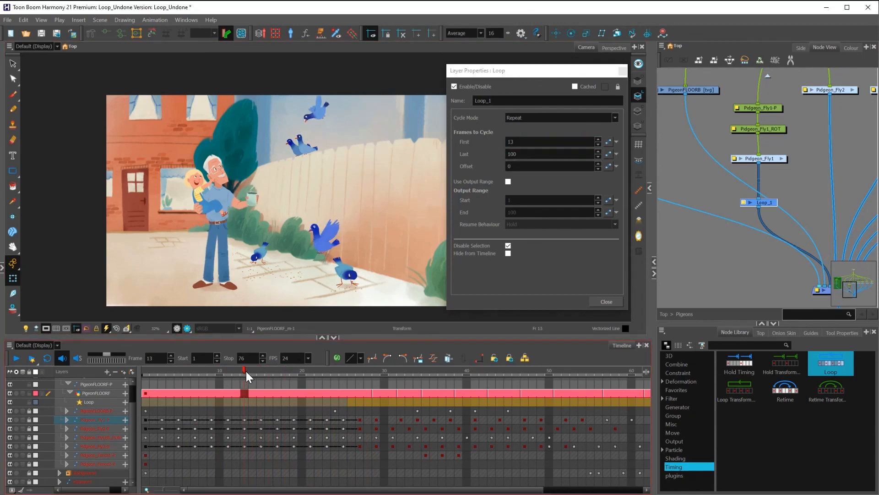
- Set the Loop node's Last frame to 25 and scrub back to frame 2 to examine the repeating flight
{"action": "left_click_drag", "start_coordinate": [246, 371], "coordinate": [318, 380]}
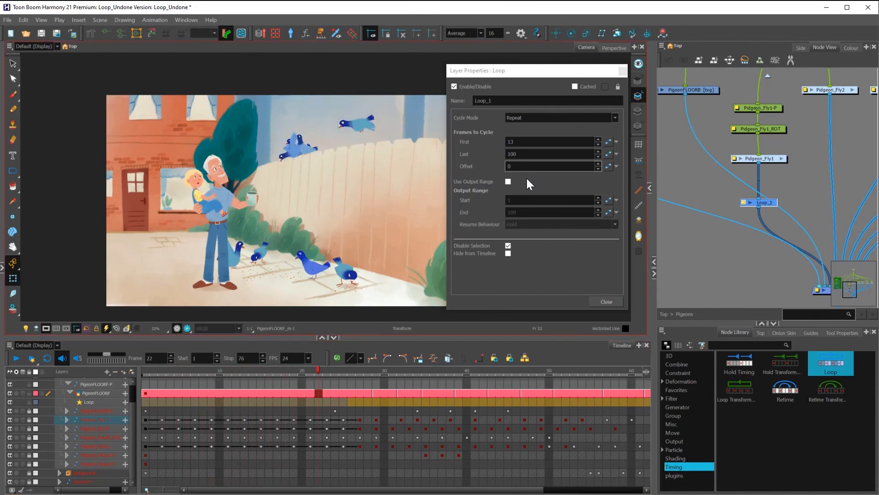
{"action": "left_click", "coordinate": [333, 372]}
{"action": "double_click", "coordinate": [526, 154]}
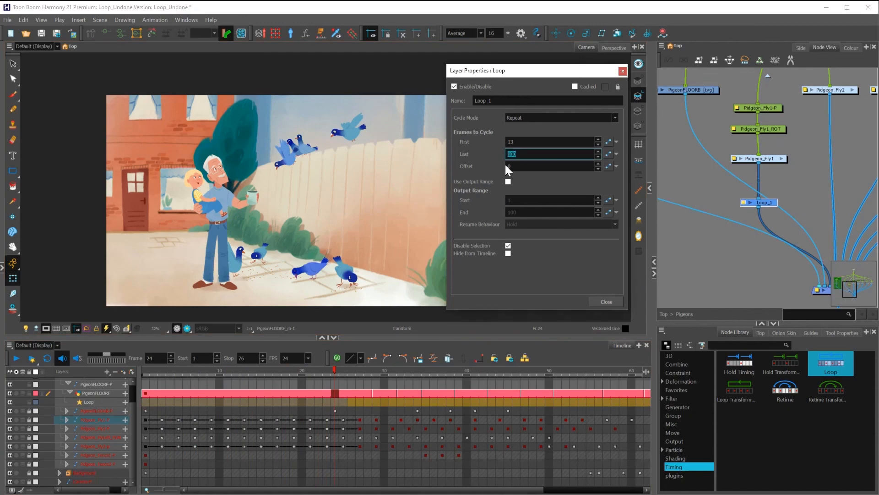
{"action": "type", "text": "25"}
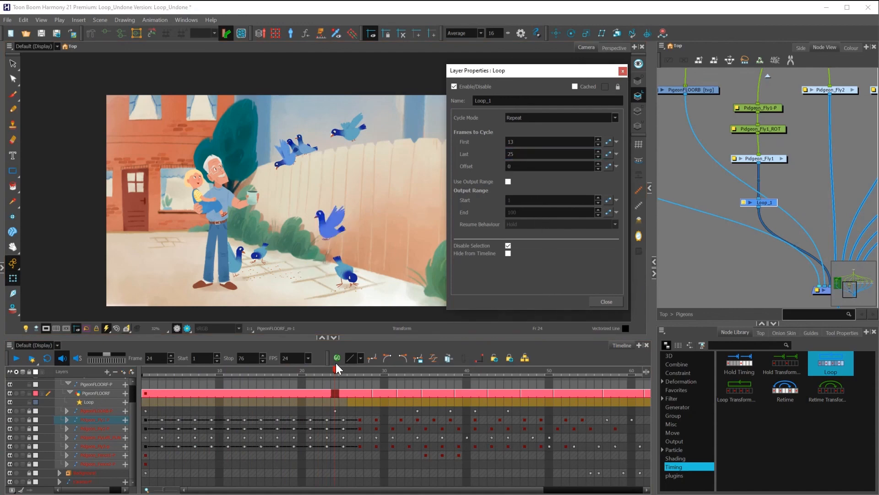
{"action": "left_click_drag", "start_coordinate": [334, 371], "coordinate": [153, 368]}
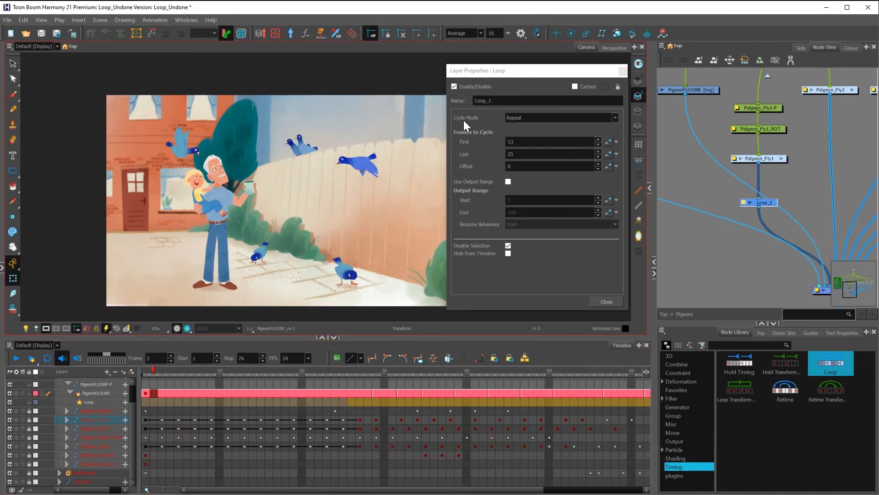
- Set the Loop node's Cycle Mode to Ping Pong, scrub to frame 24 to examine the flight, and close the properties
{"action": "left_click", "coordinate": [614, 117]}
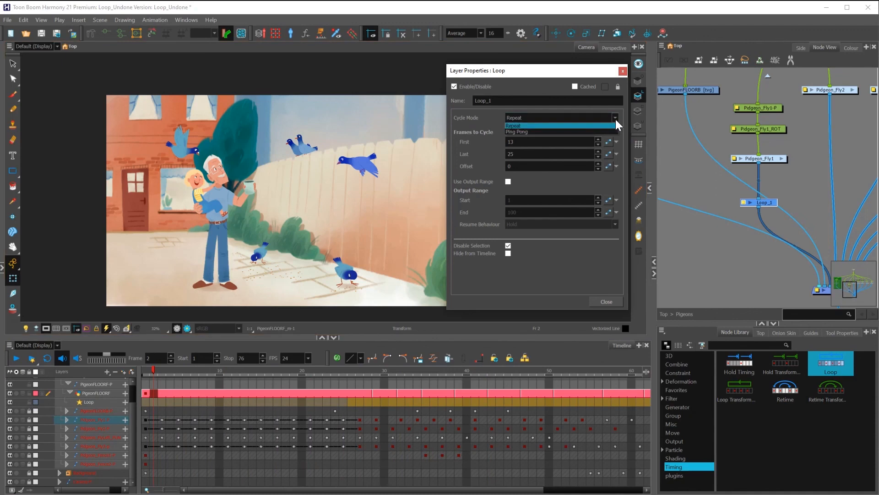
{"action": "left_click", "coordinate": [498, 281]}
{"action": "left_click_drag", "start_coordinate": [155, 367], "coordinate": [175, 353]}
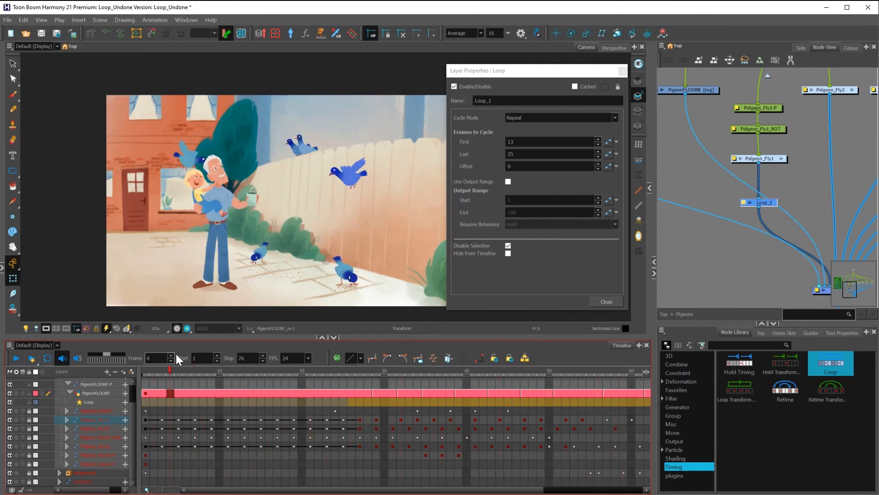
{"action": "left_click", "coordinate": [611, 117]}
{"action": "left_click", "coordinate": [516, 131]}
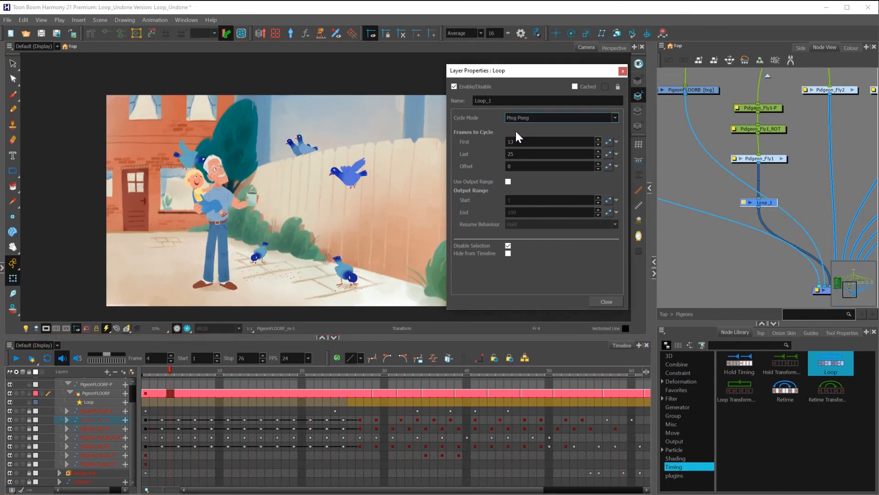
{"action": "left_click_drag", "start_coordinate": [177, 362], "coordinate": [334, 359]}
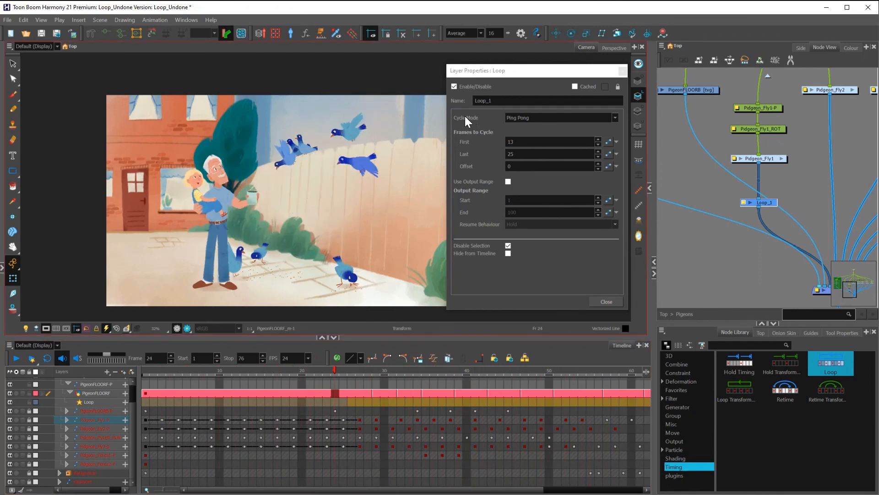
{"action": "left_click", "coordinate": [614, 301]}
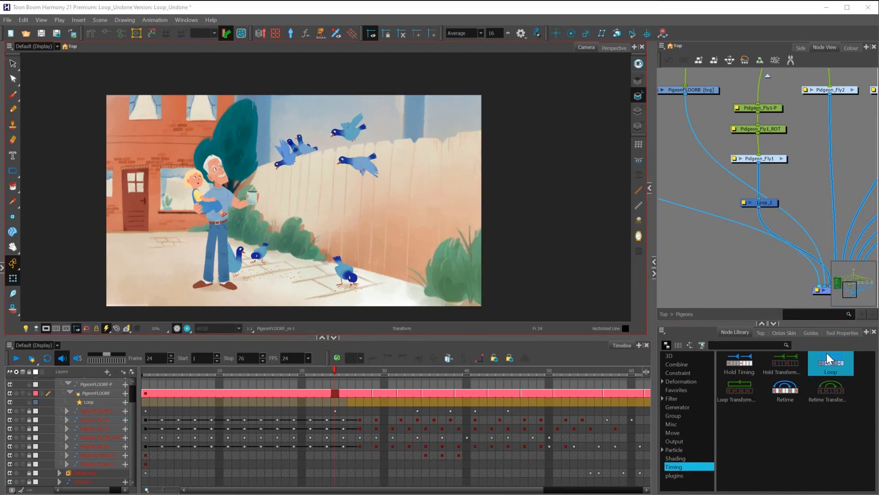